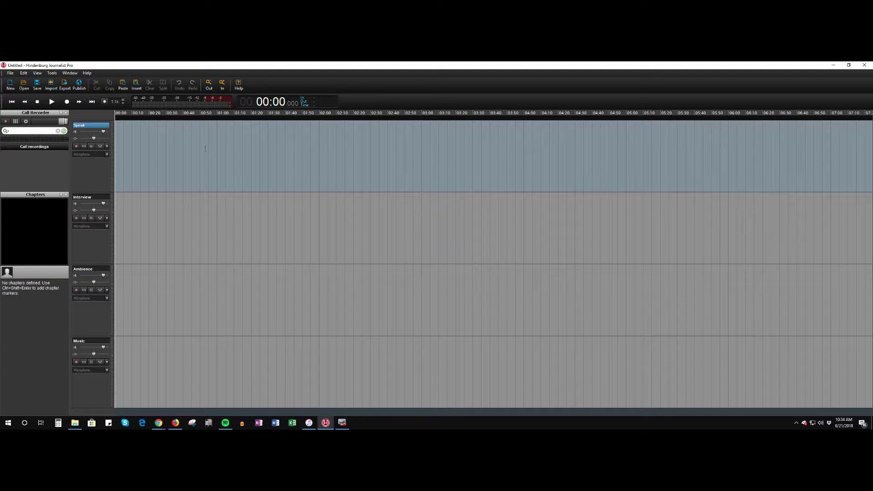
Open the BITNB Workflow-HJ session from the Documents folder
{"action": "left_click", "coordinate": [22, 89]}
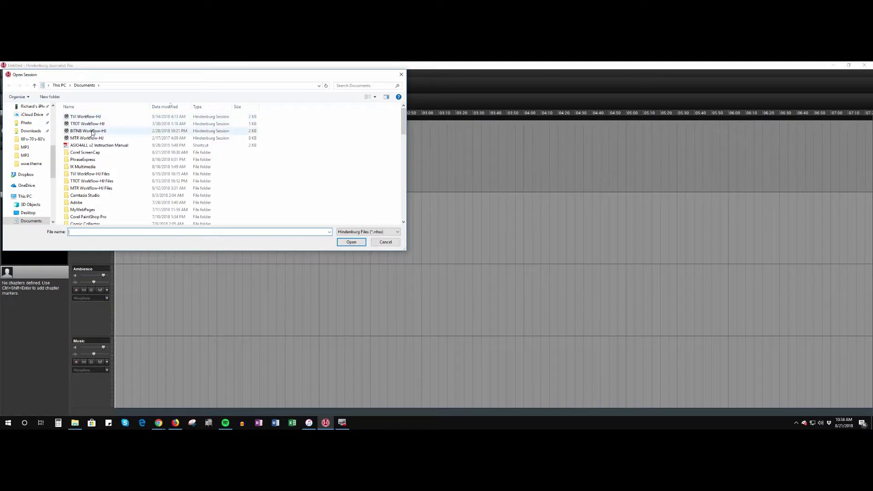
{"action": "left_click", "coordinate": [92, 131]}
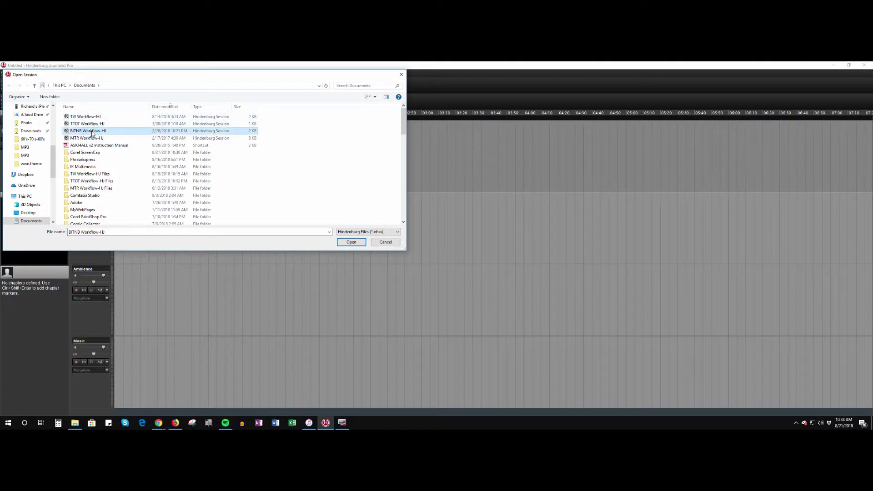
{"action": "left_click", "coordinate": [350, 242]}
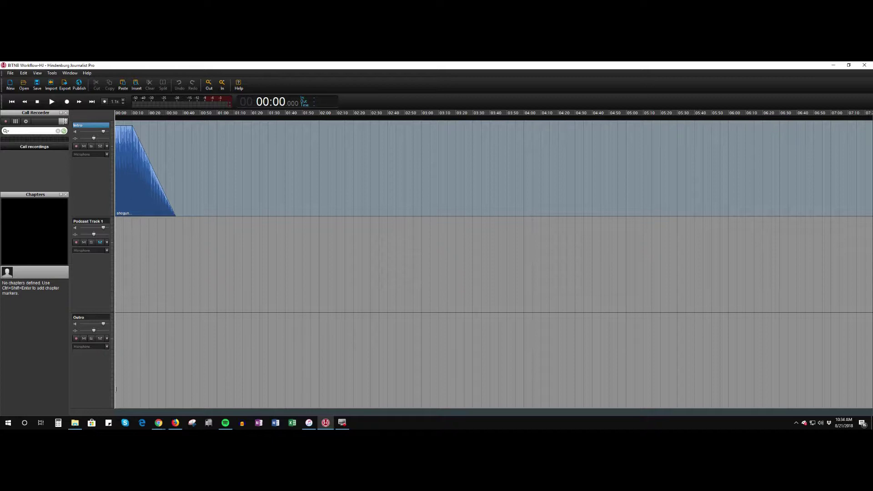
Add the bitnb 817 recording from the Downloads folder to Podcast Track 1
{"action": "left_click", "coordinate": [75, 423]}
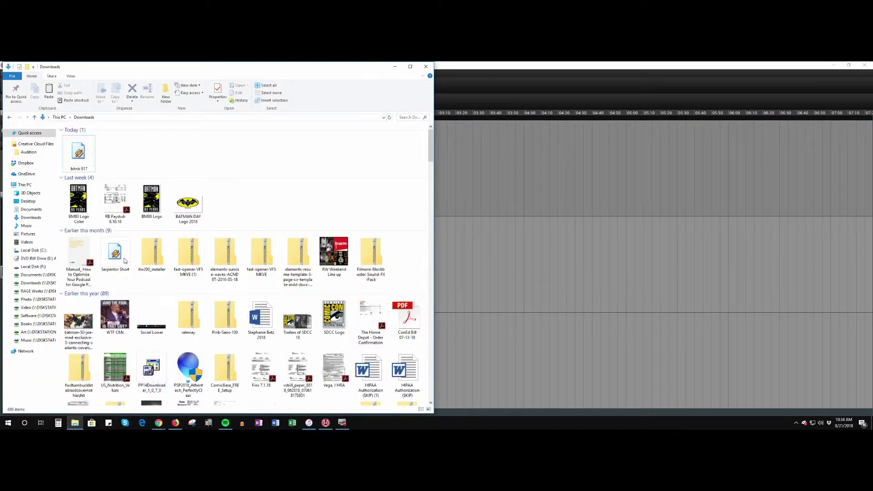
{"action": "left_click_drag", "start_coordinate": [79, 152], "coordinate": [503, 268]}
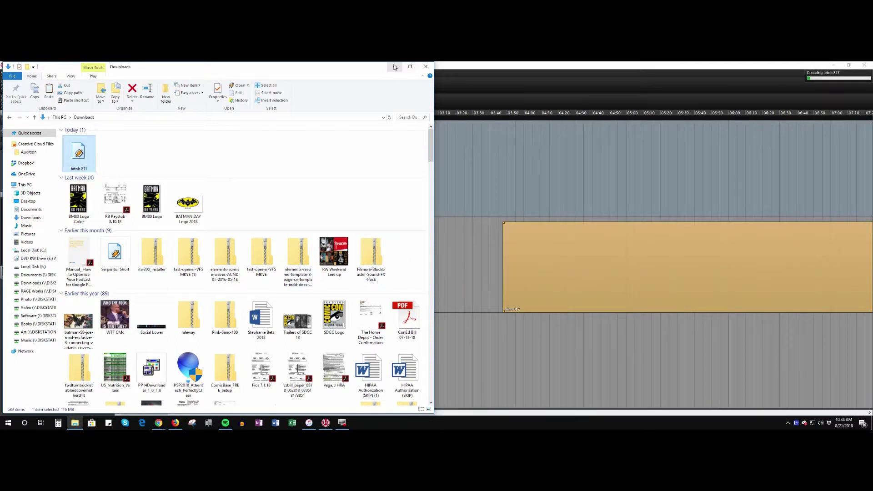
{"action": "left_click", "coordinate": [395, 67]}
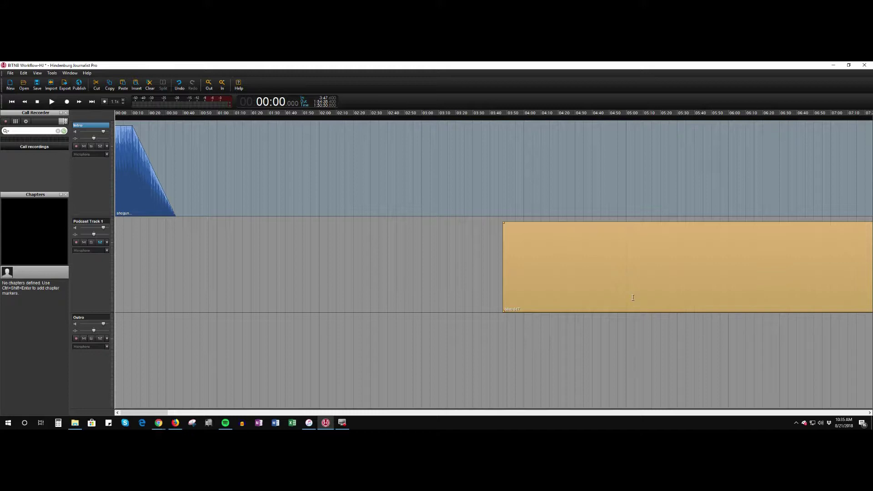
Move the podcast clip back to start where the intro music ends, and play the transition from about 0:29
{"action": "mouse_move", "coordinate": [636, 282]}
{"action": "left_mouse_down"}
{"action": "mouse_move", "coordinate": [455, 282]}
{"action": "mouse_move", "coordinate": [307, 267]}
{"action": "left_mouse_up"}
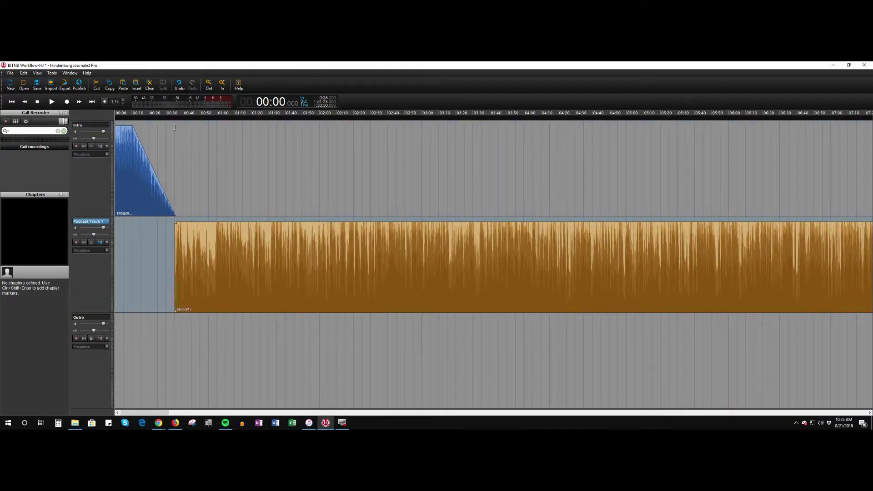
{"action": "left_click", "coordinate": [165, 117]}
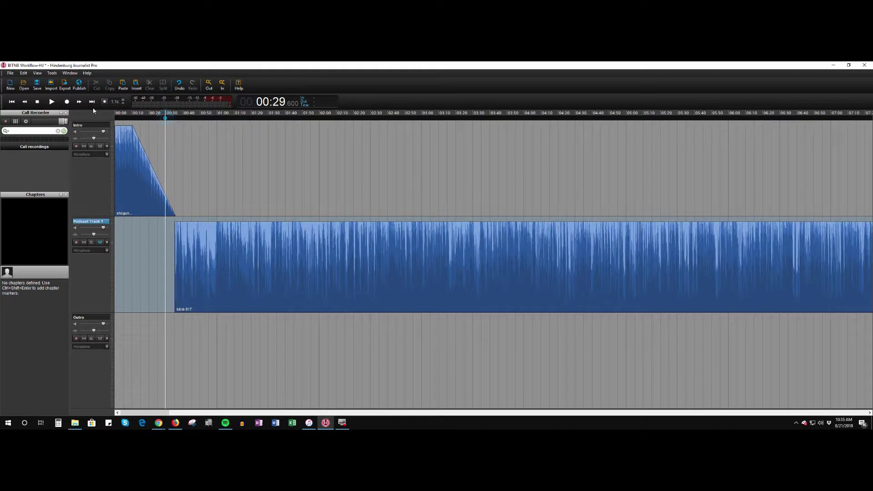
{"action": "left_click", "coordinate": [51, 102]}
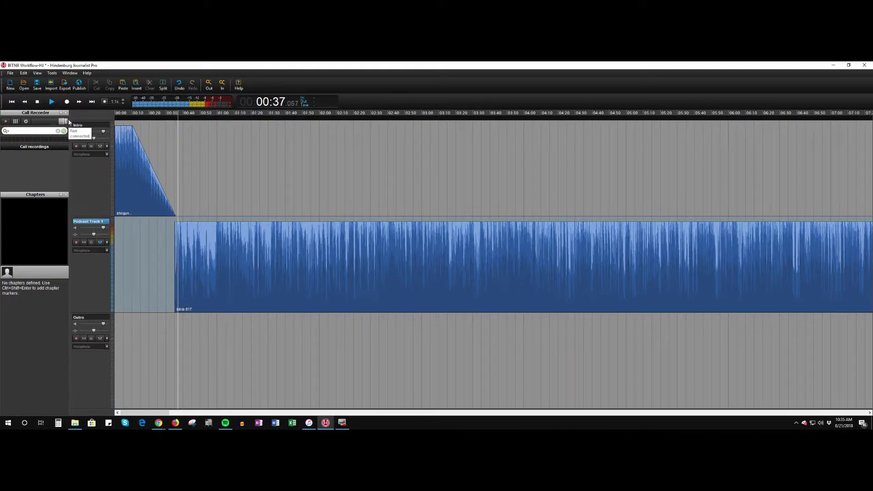
{"action": "key", "text": "space"}
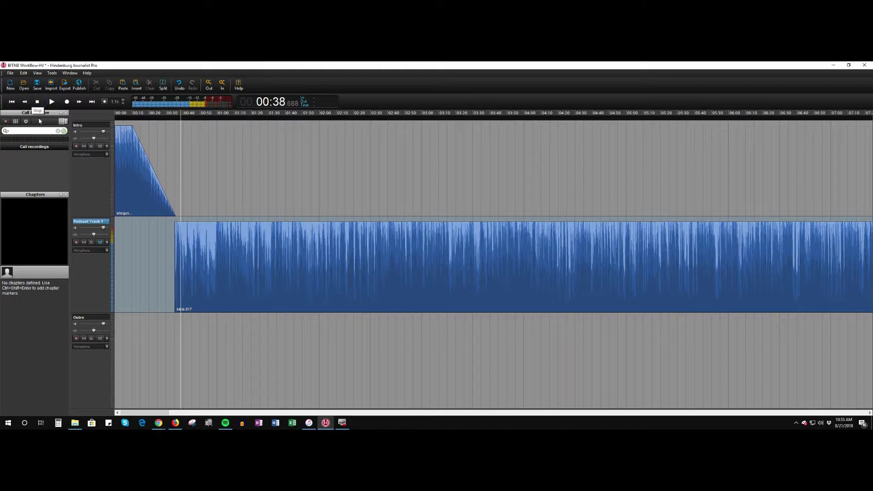
Trim the quiet opening of the podcast clip and shift it to start at about 0:34, at the tail of the intro fade
{"action": "left_click", "coordinate": [223, 84]}
{"action": "left_click", "coordinate": [225, 85]}
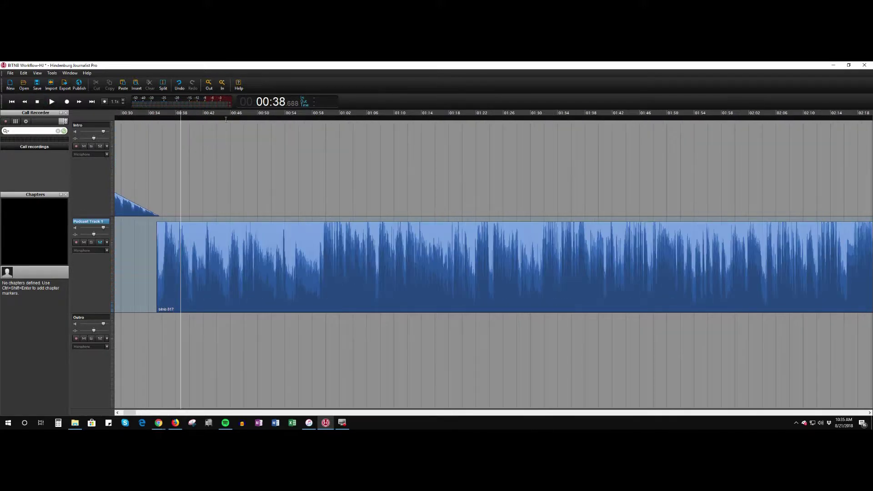
{"action": "left_click", "coordinate": [158, 243]}
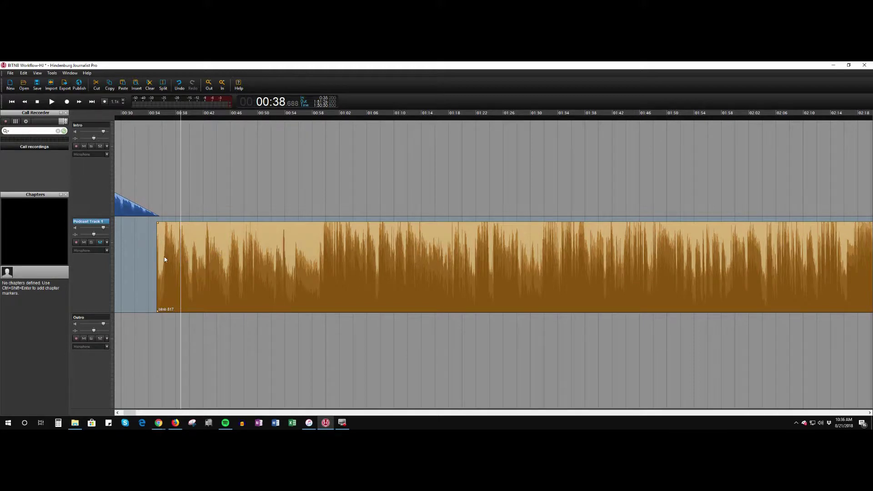
{"action": "left_click_drag", "start_coordinate": [158, 252], "coordinate": [177, 240]}
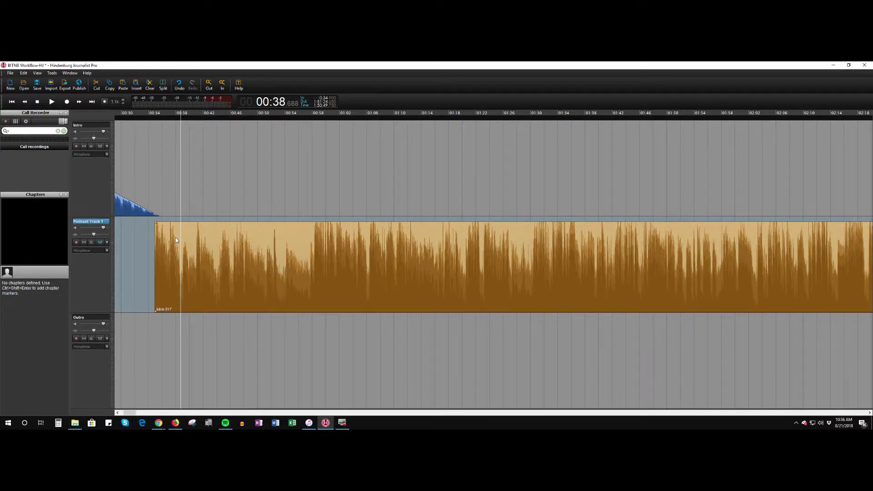
Play the transition from the intro music into the trimmed podcast clip, starting at about 0:32
{"action": "left_click", "coordinate": [139, 123]}
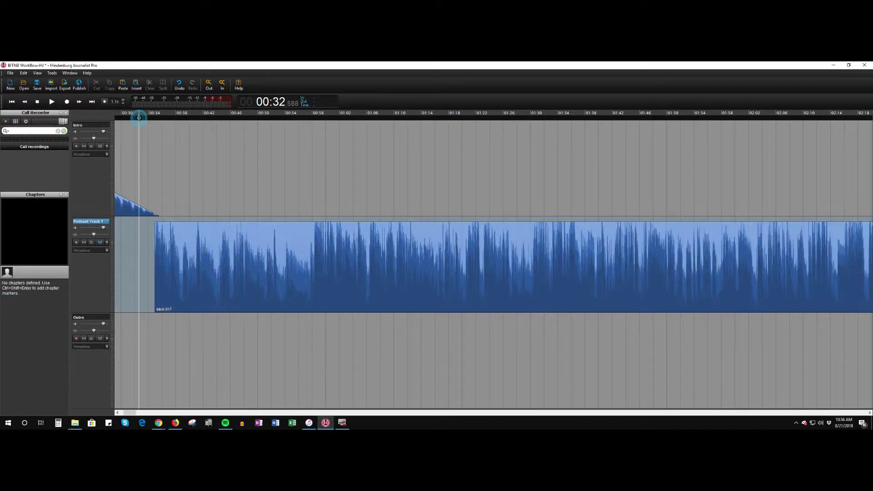
{"action": "left_click", "coordinate": [52, 101]}
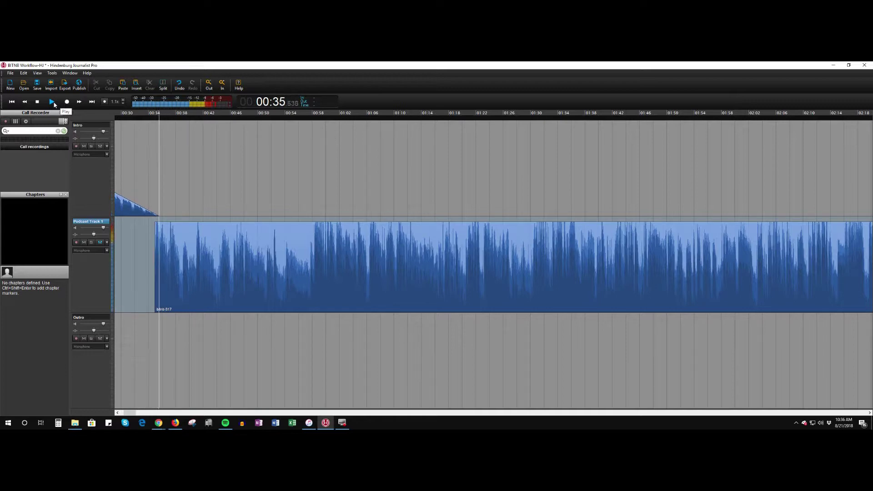
{"action": "left_click", "coordinate": [37, 102]}
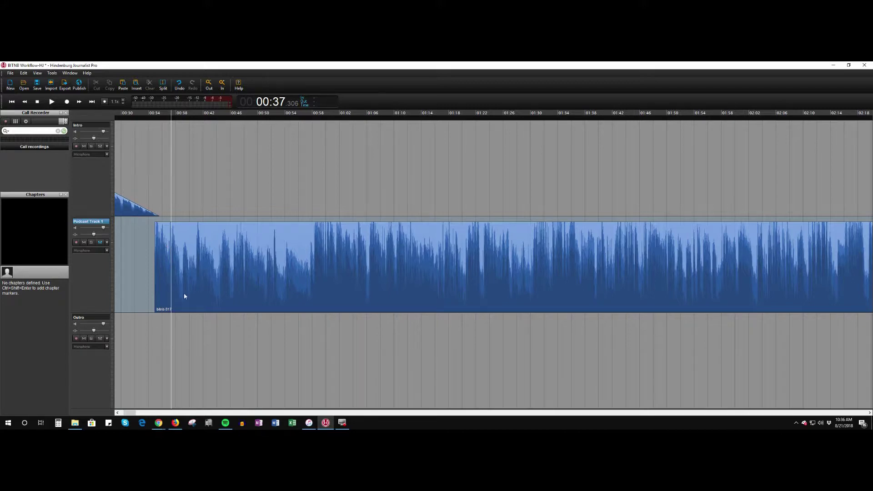
Add shogunate drip (2) from the BiTNB music folder of RAGE Works Podcast Network to the Outro track
{"action": "left_click", "coordinate": [75, 423]}
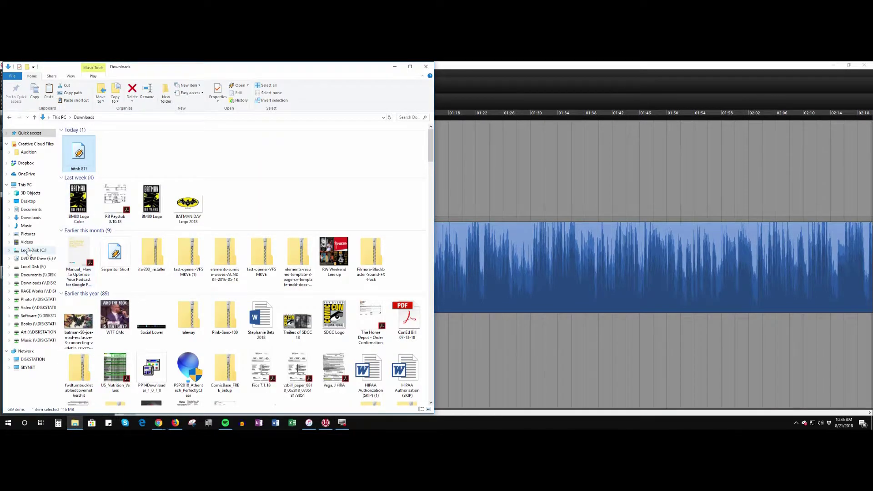
{"action": "left_click", "coordinate": [37, 291]}
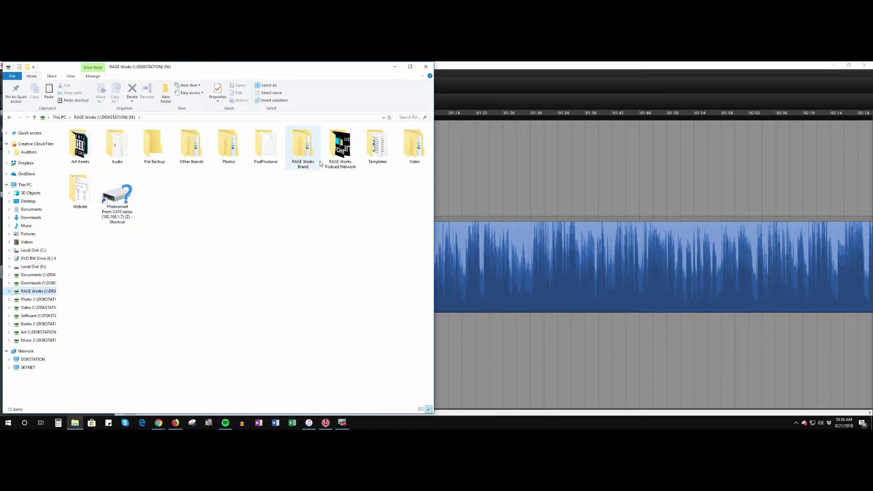
{"action": "double_click", "coordinate": [346, 144]}
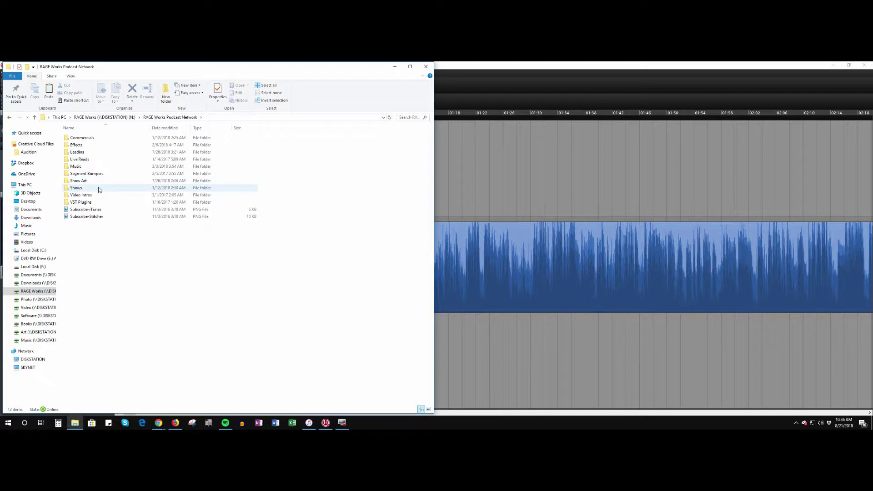
{"action": "left_click", "coordinate": [86, 168]}
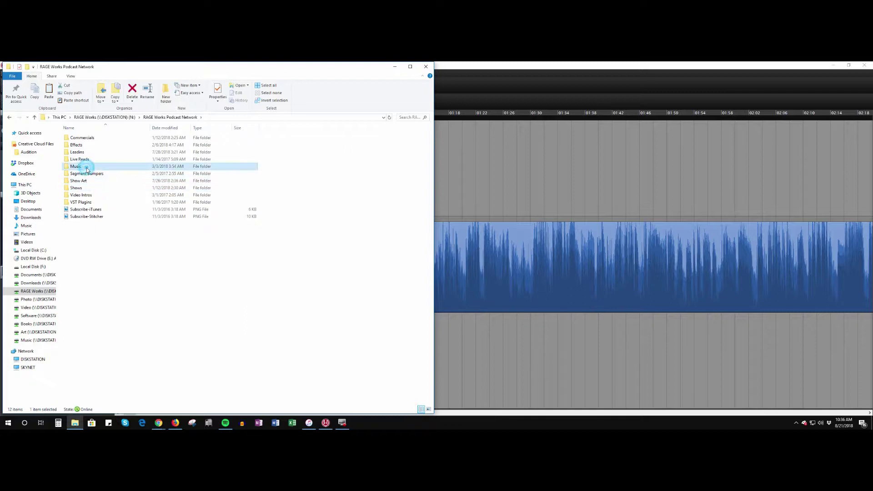
{"action": "double_click", "coordinate": [87, 167]}
{"action": "double_click", "coordinate": [85, 137]}
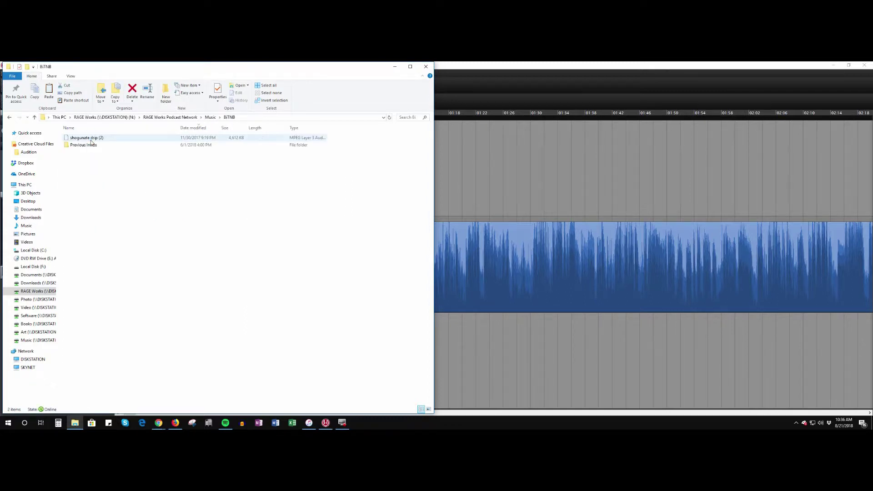
{"action": "left_click_drag", "start_coordinate": [94, 135], "coordinate": [576, 380]}
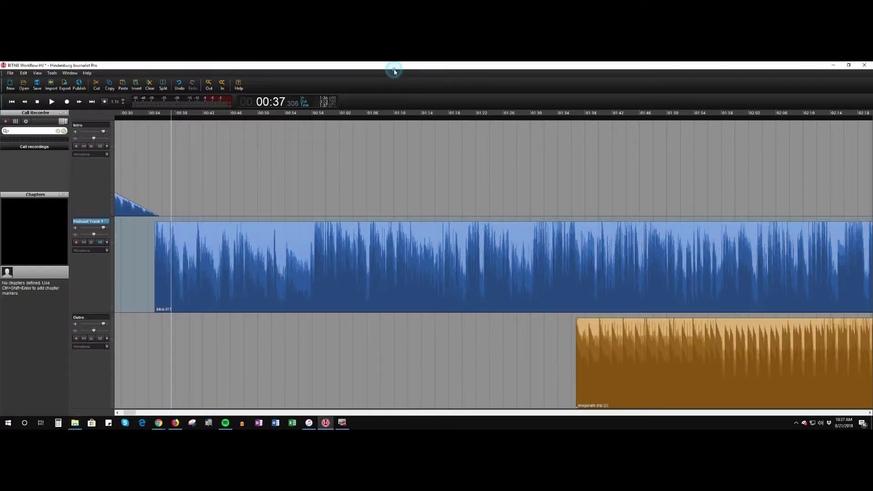
{"action": "left_click", "coordinate": [395, 66]}
Cut the outro music clip and paste it on the Outro track at the end of the podcast clip, about 1:51:24
{"action": "left_click", "coordinate": [224, 85]}
{"action": "left_click", "coordinate": [212, 86]}
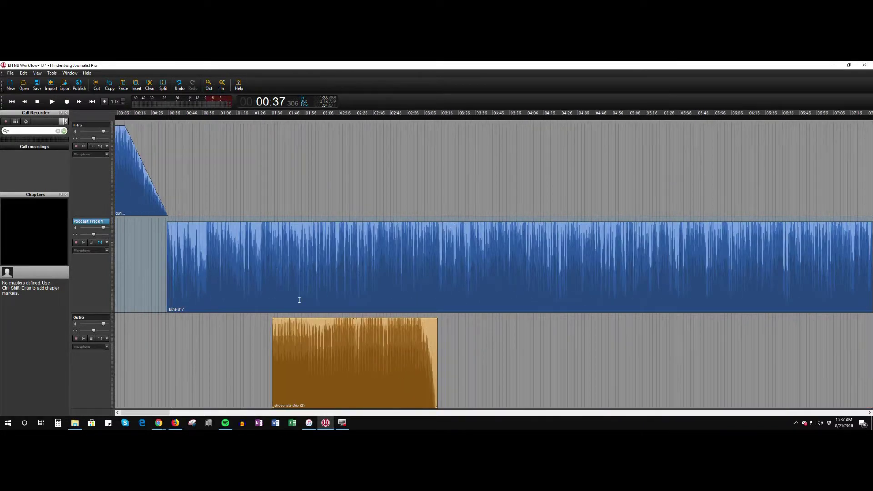
{"action": "right_click", "coordinate": [315, 343]}
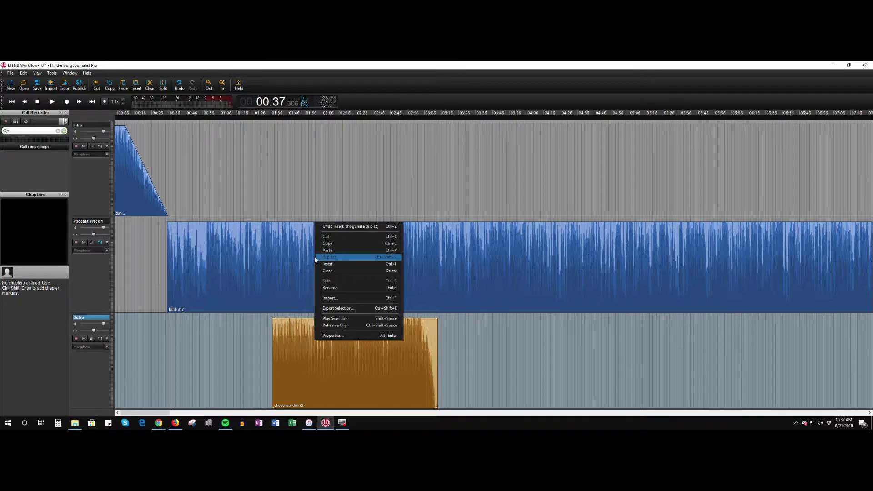
{"action": "left_click", "coordinate": [327, 238]}
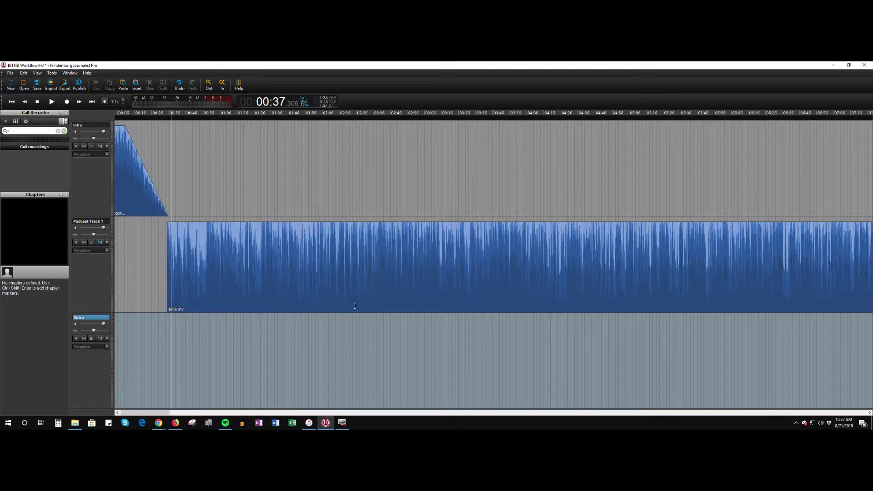
{"action": "left_click_drag", "start_coordinate": [166, 412], "coordinate": [814, 425]}
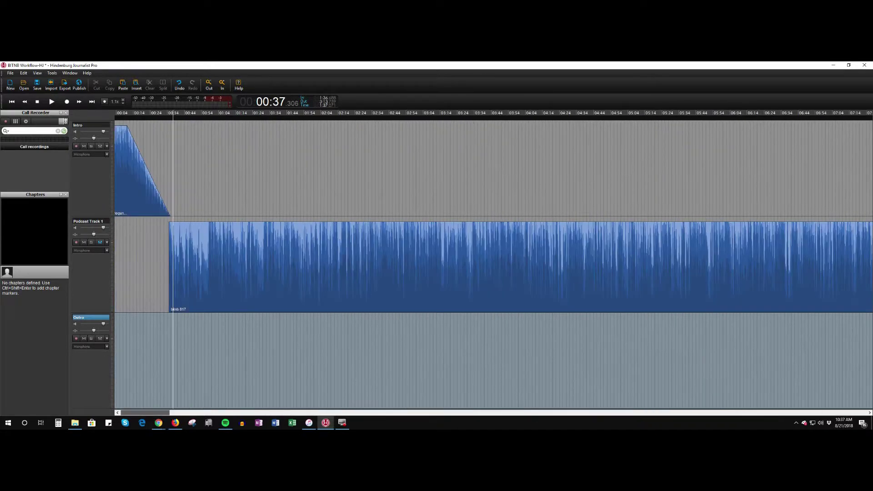
{"action": "left_click", "coordinate": [862, 413]}
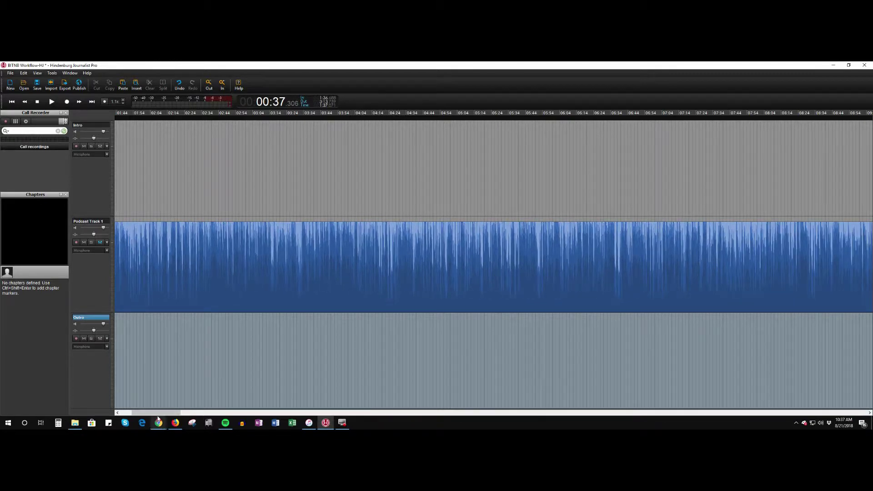
{"action": "left_click_drag", "start_coordinate": [158, 412], "coordinate": [846, 413]}
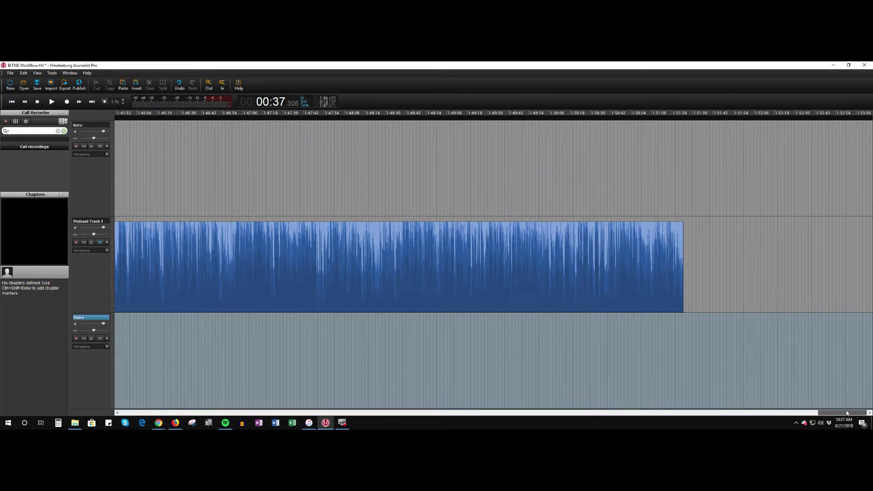
{"action": "left_click", "coordinate": [682, 333]}
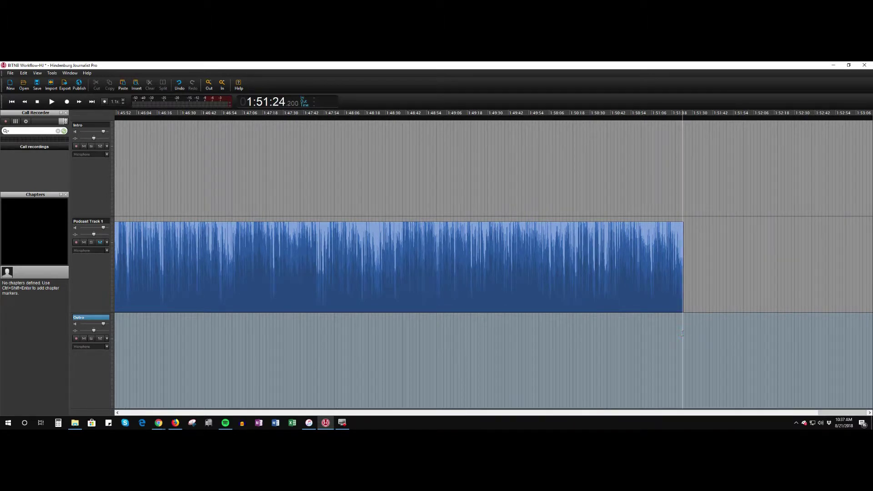
{"action": "right_click", "coordinate": [684, 337]}
{"action": "left_click", "coordinate": [697, 245]}
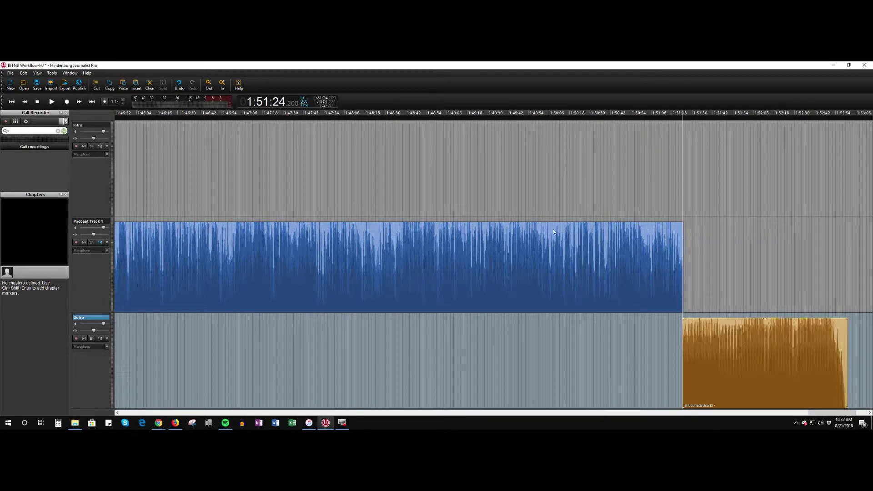
Shift the outro music slightly later to start just after the podcast clip ends, at about 1:51:25
{"action": "left_click", "coordinate": [219, 85]}
{"action": "left_click", "coordinate": [220, 85]}
{"action": "left_click", "coordinate": [220, 85]}
{"action": "left_click", "coordinate": [220, 85]}
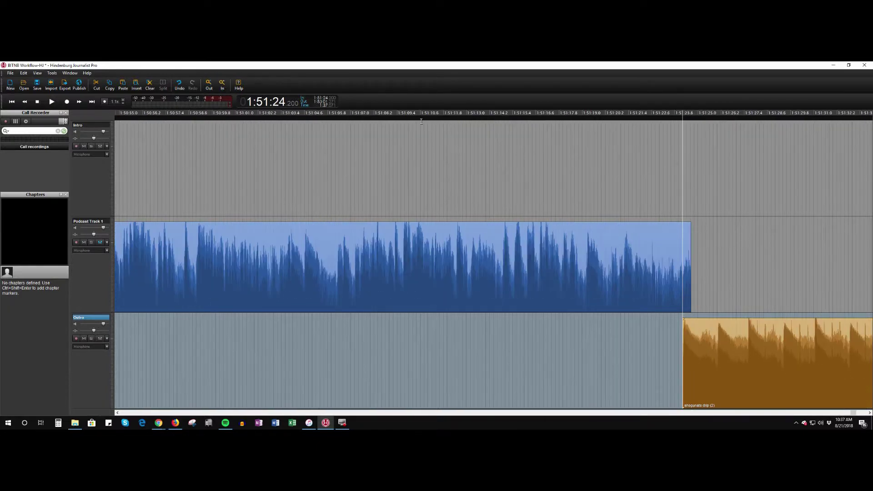
{"action": "left_click_drag", "start_coordinate": [697, 336], "coordinate": [714, 335]}
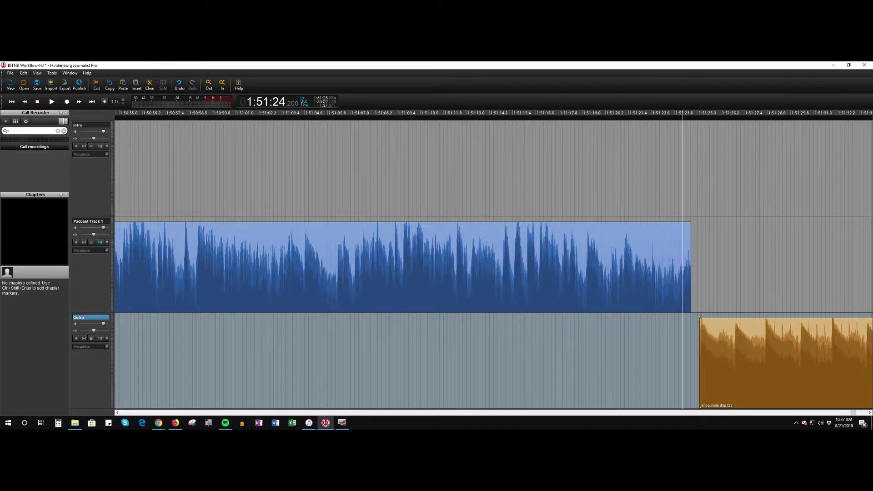
Play the transition from the end of the podcast clip into the outro music, replaying it from about 1:51:21
{"action": "left_click", "coordinate": [52, 101]}
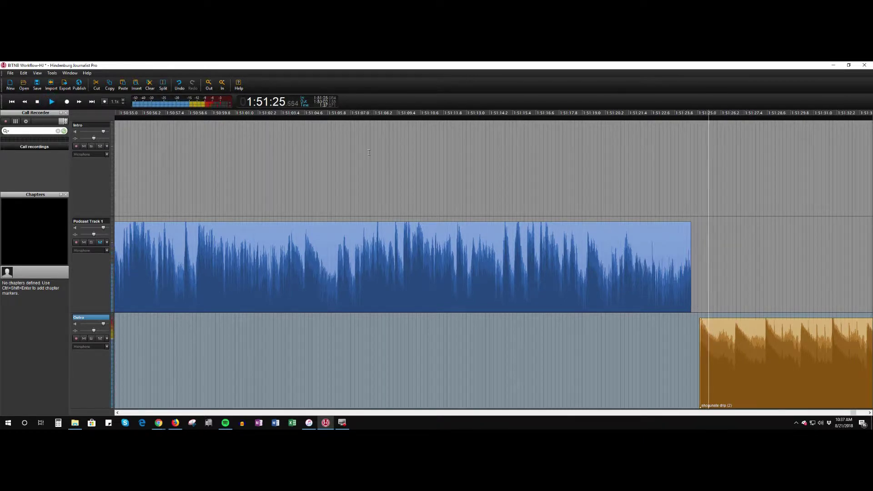
{"action": "left_click", "coordinate": [649, 116]}
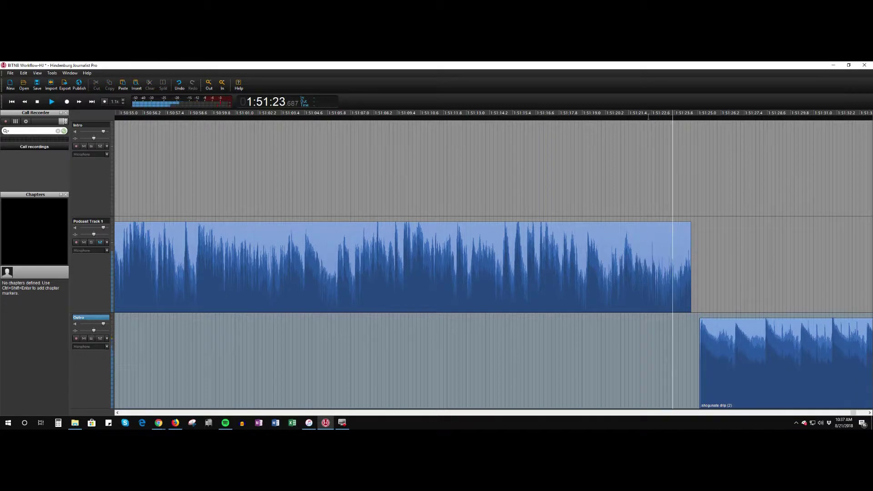
{"action": "left_click", "coordinate": [621, 116]}
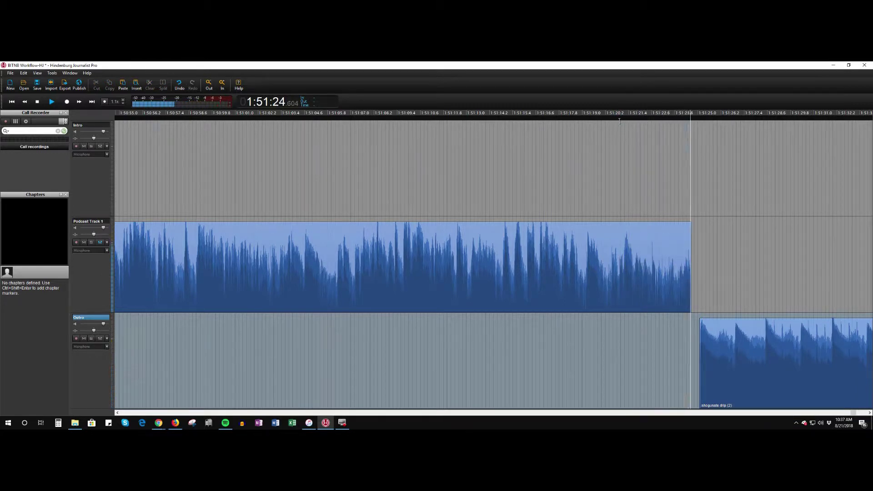
{"action": "left_click", "coordinate": [620, 121]}
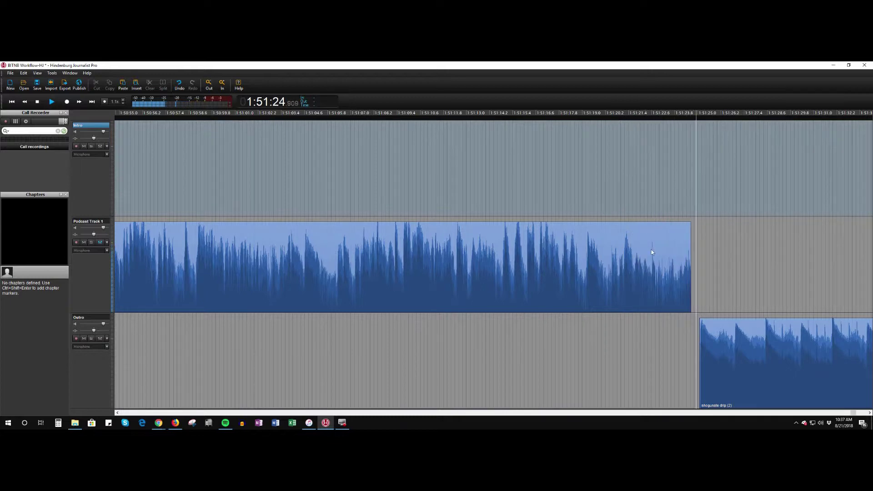
{"action": "left_click", "coordinate": [39, 103]}
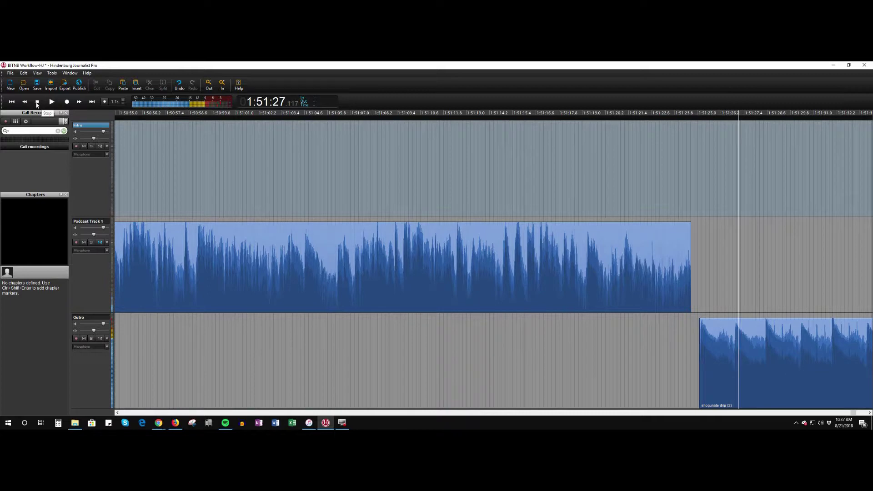
Trim the podcast clip's end back to about 1:51:21 and move the outro music earlier to start just after it
{"action": "left_click", "coordinate": [689, 258]}
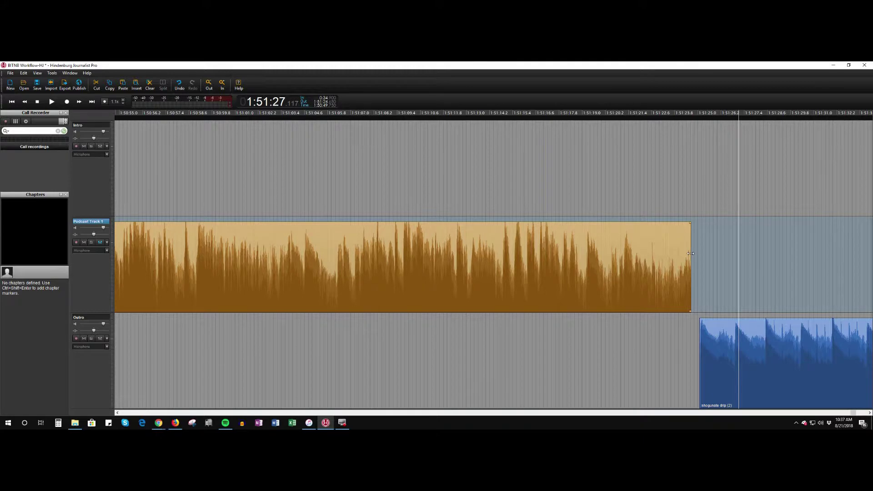
{"action": "left_click_drag", "start_coordinate": [691, 254], "coordinate": [633, 243]}
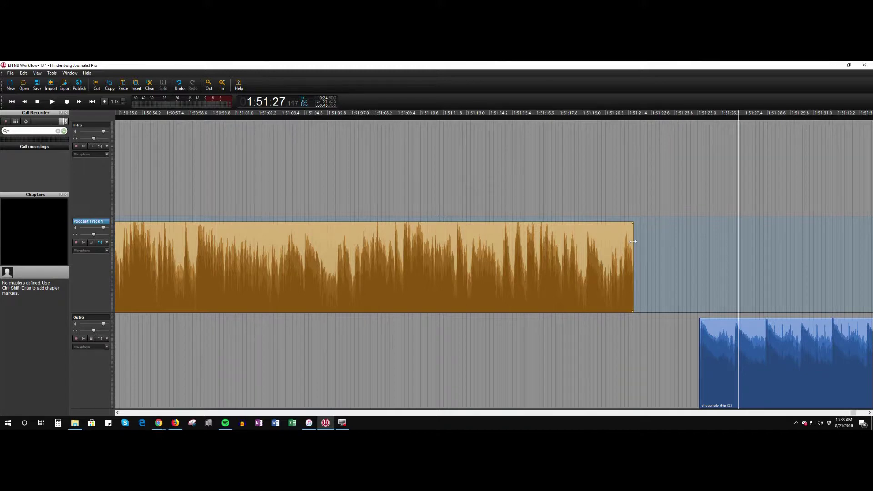
{"action": "left_click_drag", "start_coordinate": [756, 327], "coordinate": [697, 325]}
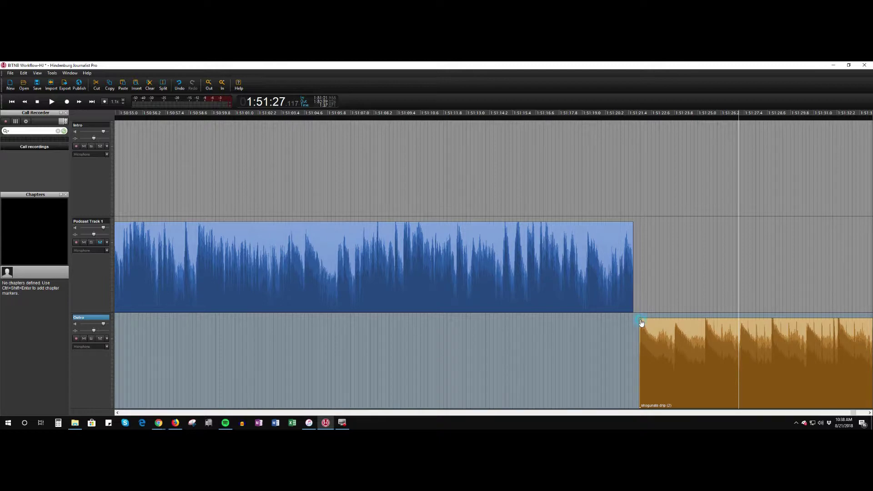
Add a fade-in of about three seconds to the outro music and play the transition from about 1:51:18
{"action": "left_click_drag", "start_coordinate": [641, 322], "coordinate": [696, 333]}
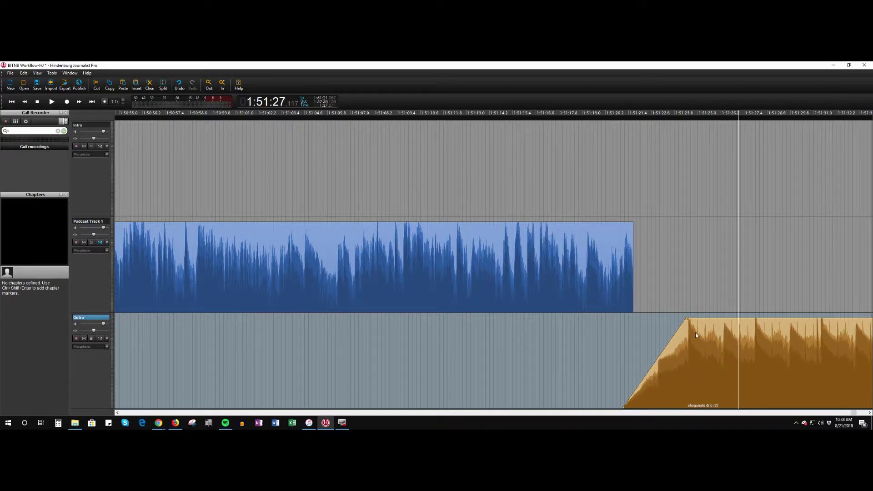
{"action": "left_click", "coordinate": [567, 117]}
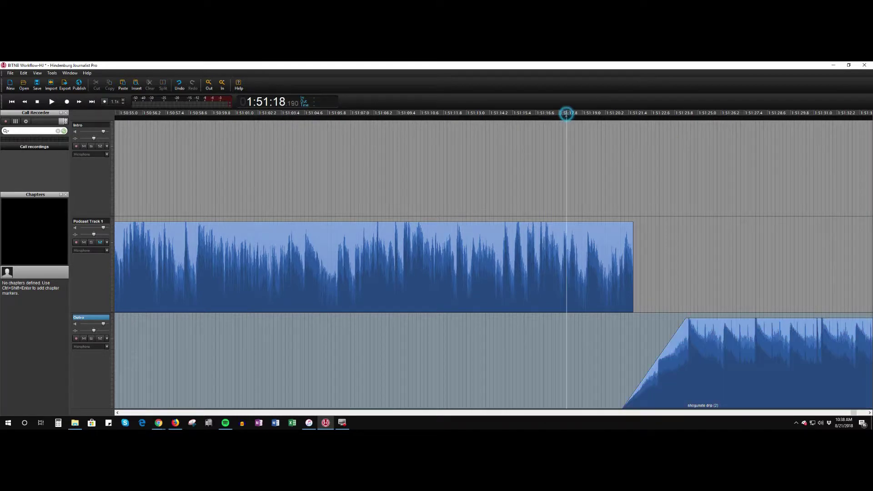
{"action": "left_click", "coordinate": [52, 102]}
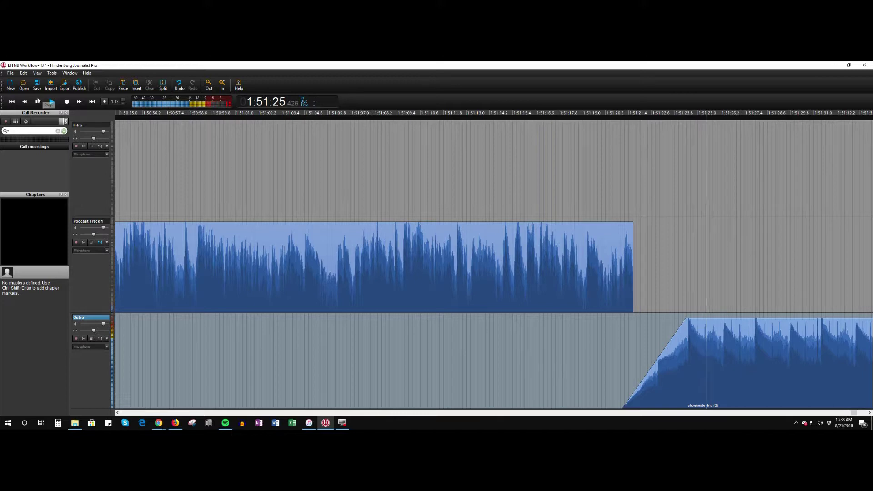
{"action": "left_click", "coordinate": [37, 102]}
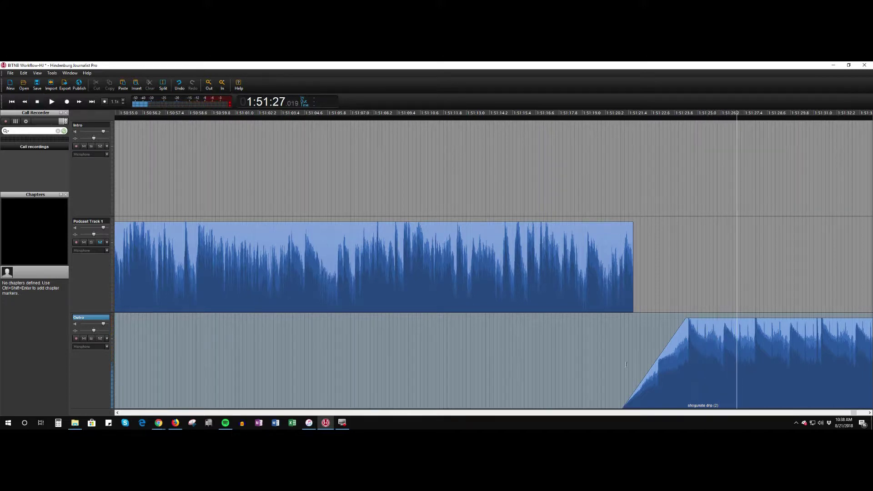
Play the ending of the outro music from about 1:52:50
{"action": "left_click_drag", "start_coordinate": [854, 413], "coordinate": [865, 414]}
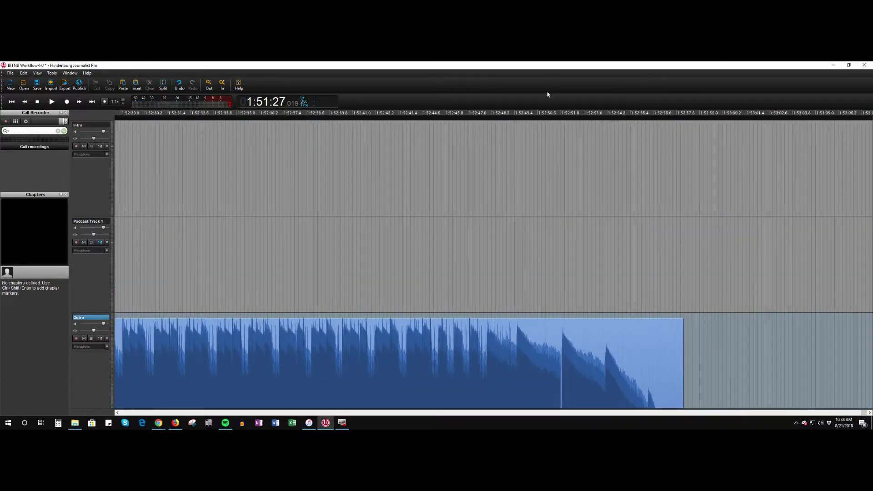
{"action": "left_click", "coordinate": [531, 114]}
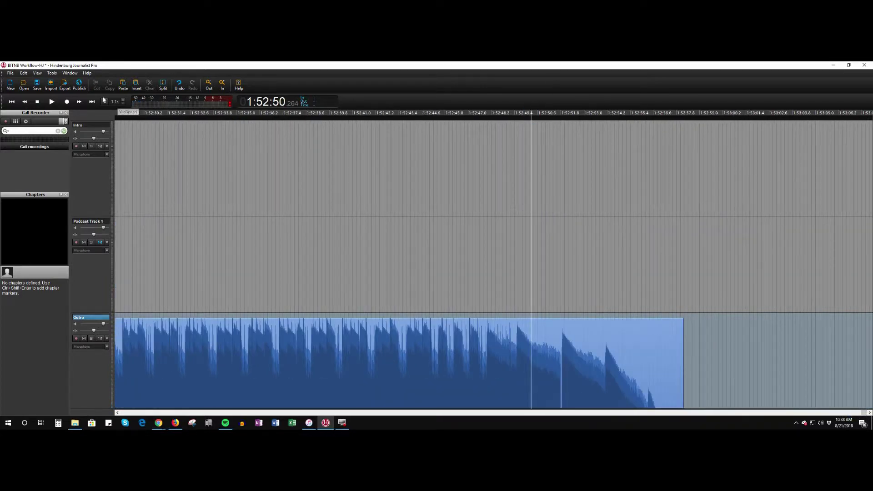
{"action": "left_click", "coordinate": [51, 102]}
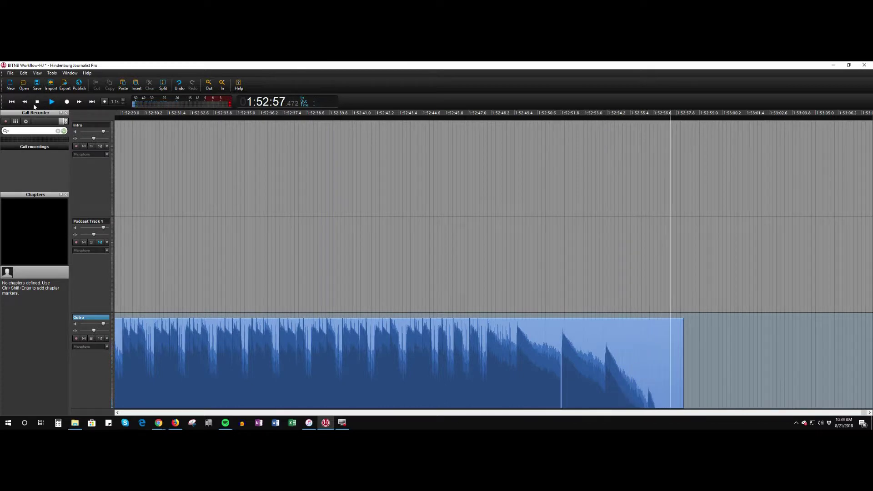
{"action": "left_click", "coordinate": [35, 102]}
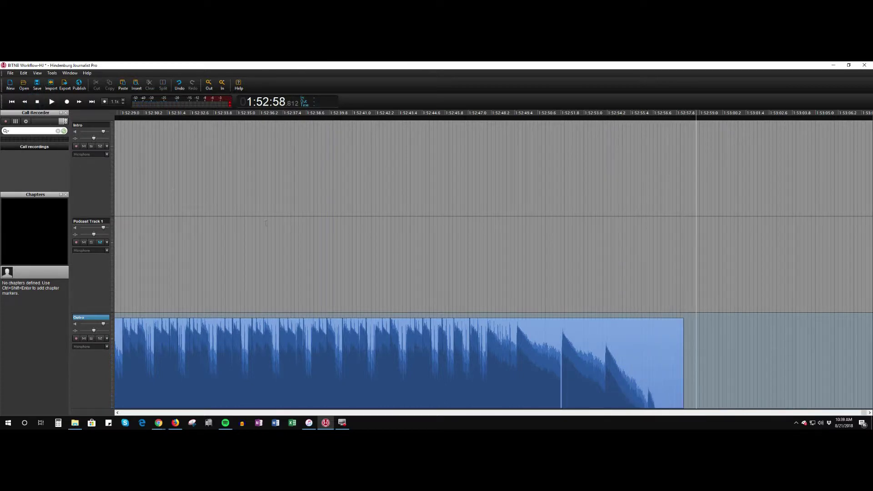
Trim the silent tail of the outro music clip back to about 1:52:57
{"action": "double_click", "coordinate": [646, 346]}
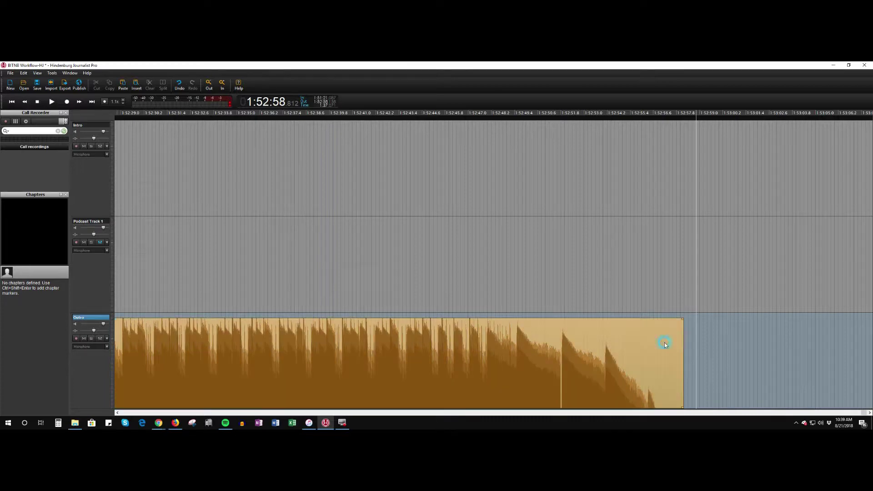
{"action": "left_click", "coordinate": [684, 344]}
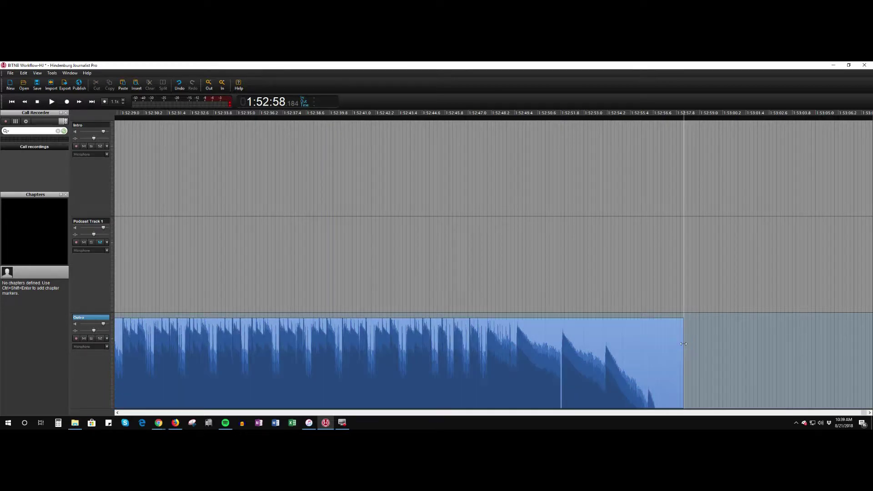
{"action": "double_click", "coordinate": [682, 344]}
{"action": "left_click_drag", "start_coordinate": [683, 343], "coordinate": [662, 339]}
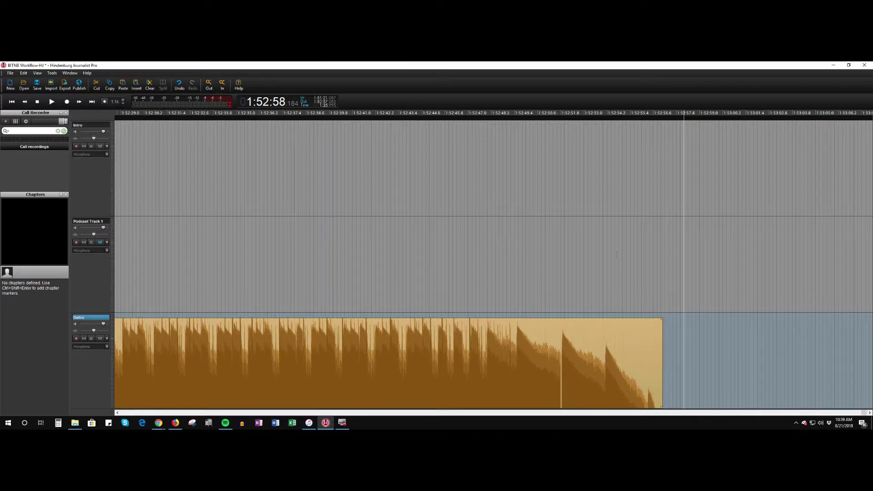
{"action": "left_click", "coordinate": [616, 253]}
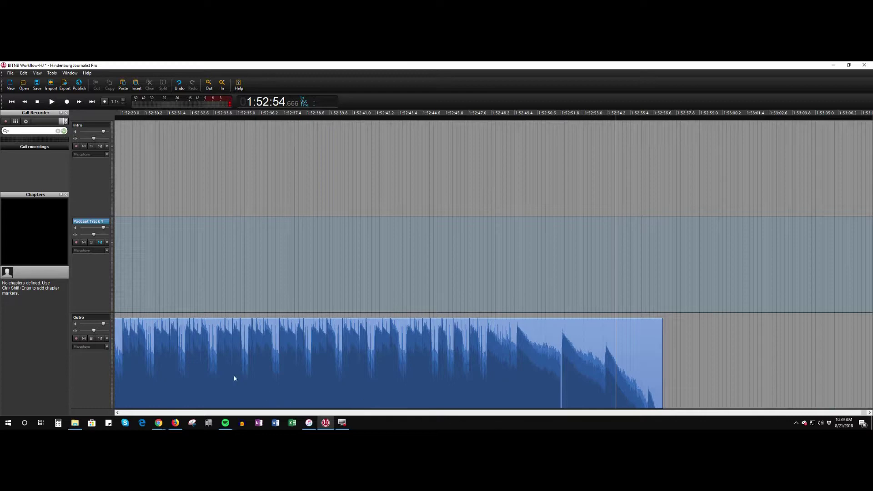
Apply Auto Level to the podcast clip on Podcast Track 1
{"action": "left_click", "coordinate": [117, 413]}
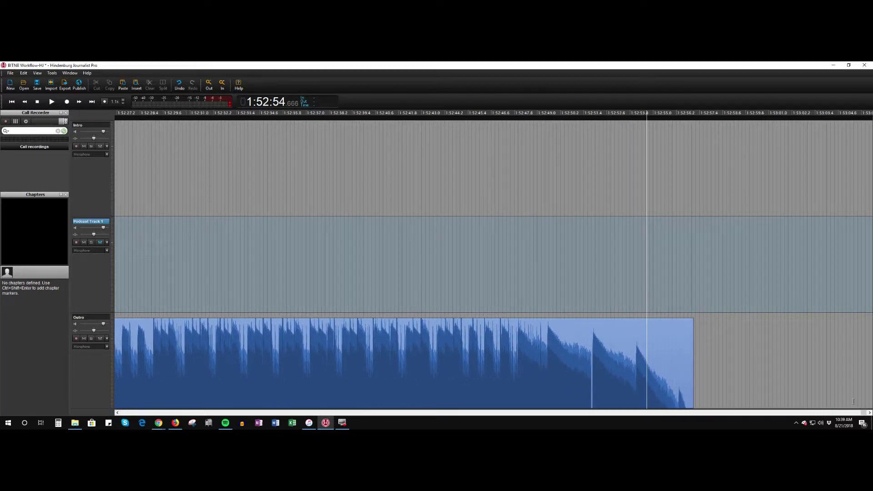
{"action": "left_click_drag", "start_coordinate": [863, 413], "coordinate": [568, 413]}
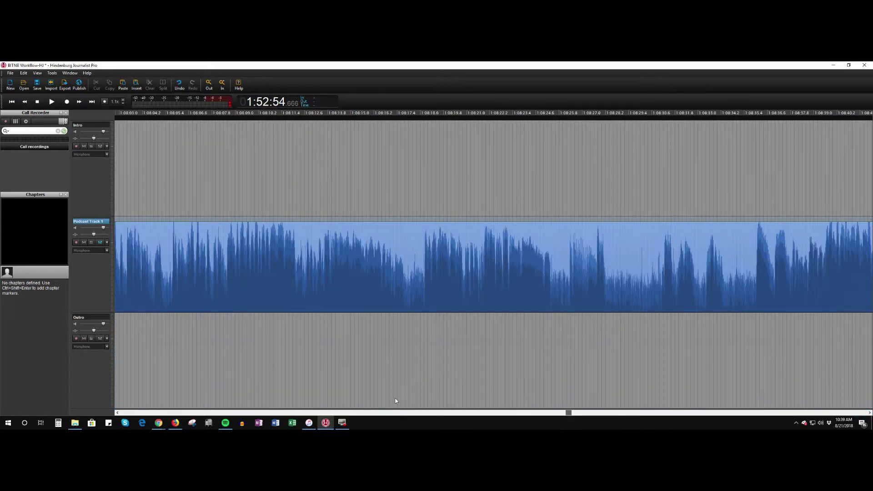
{"action": "left_click_drag", "start_coordinate": [395, 401], "coordinate": [109, 386]}
{"action": "scroll", "coordinate": [201, 385], "scroll_direction": "up", "scroll_amount": 5}
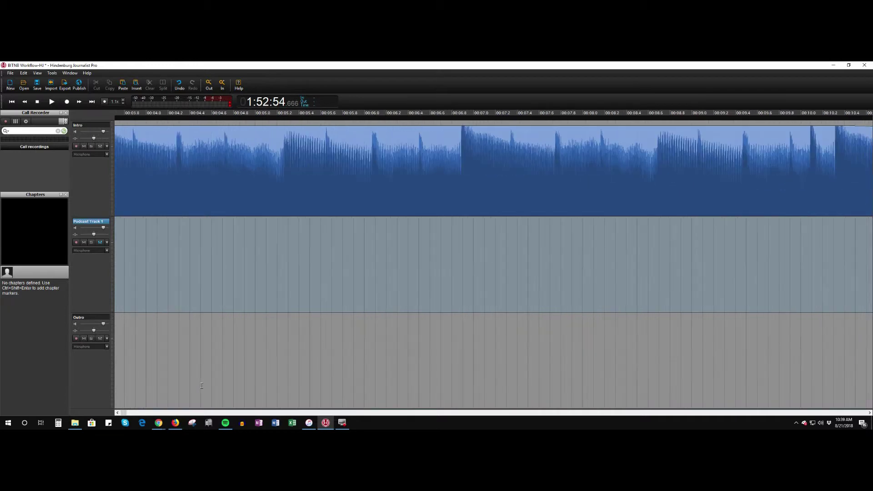
{"action": "scroll", "coordinate": [202, 385], "scroll_direction": "down", "scroll_amount": 6}
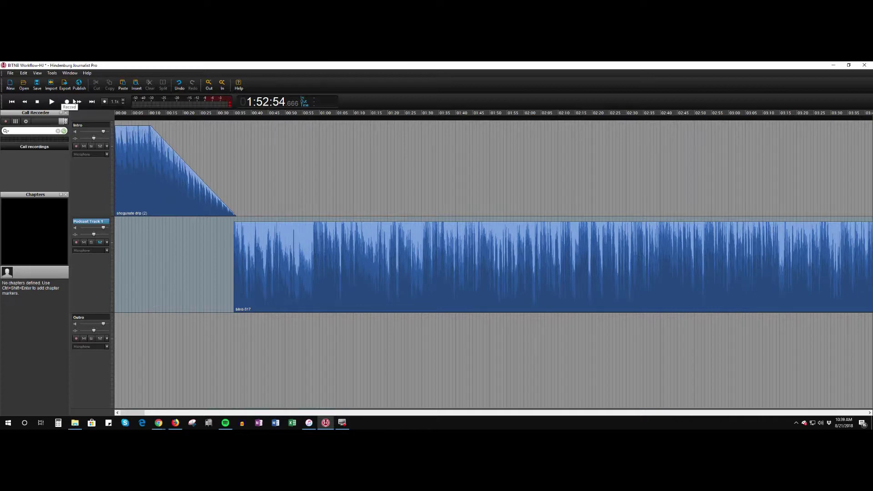
{"action": "left_click", "coordinate": [54, 75]}
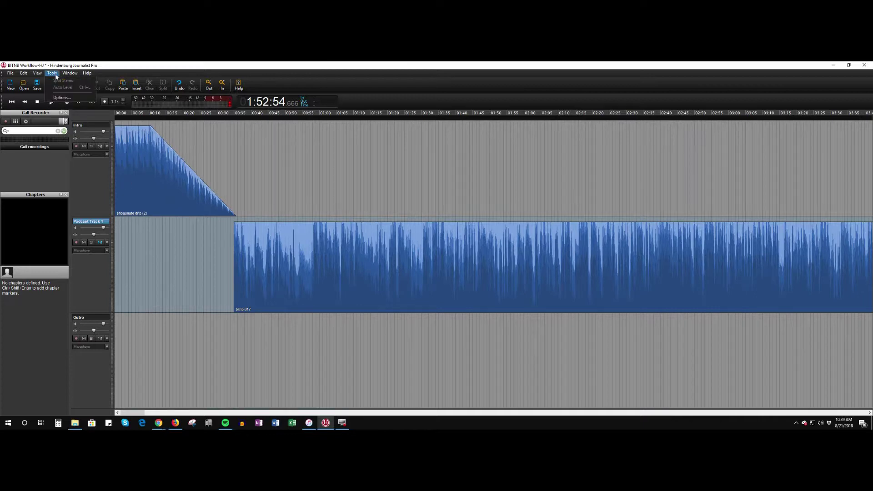
{"action": "left_click", "coordinate": [53, 75]}
{"action": "left_click", "coordinate": [52, 77]}
{"action": "left_click", "coordinate": [218, 138]}
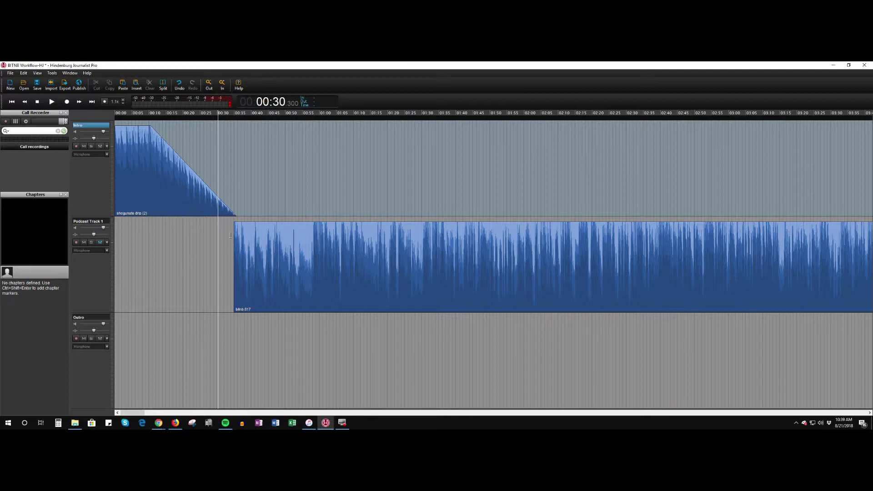
{"action": "left_click", "coordinate": [266, 245]}
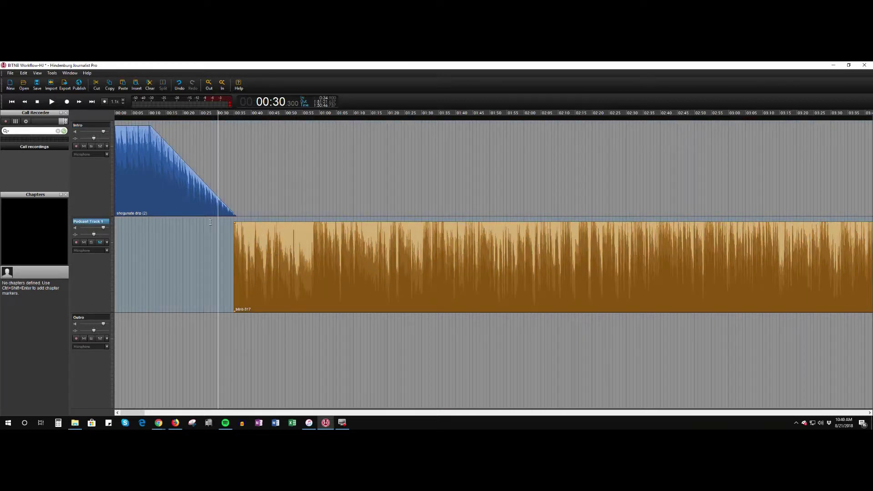
{"action": "left_click", "coordinate": [52, 73]}
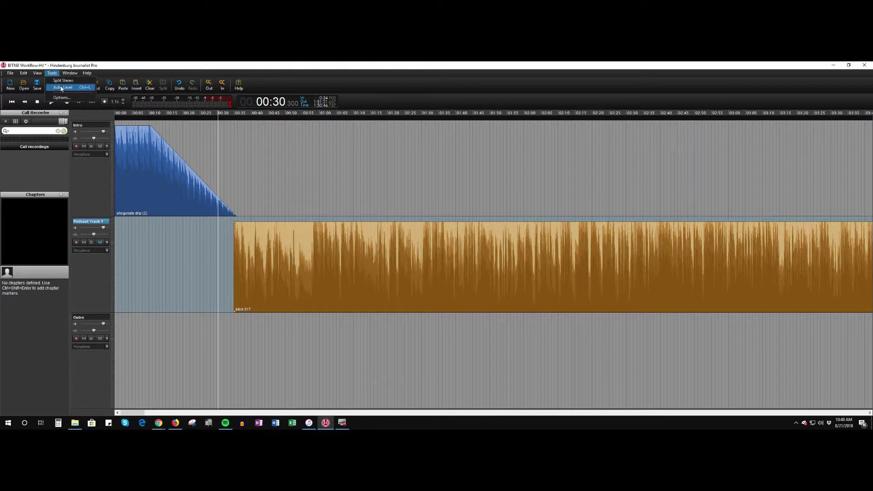
{"action": "left_click", "coordinate": [62, 88]}
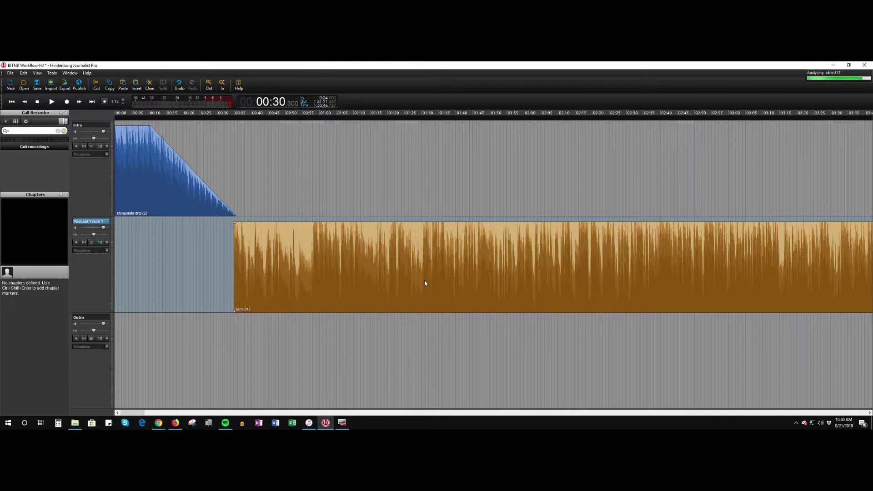
{"action": "scroll", "coordinate": [425, 283], "scroll_direction": "down", "scroll_amount": 13}
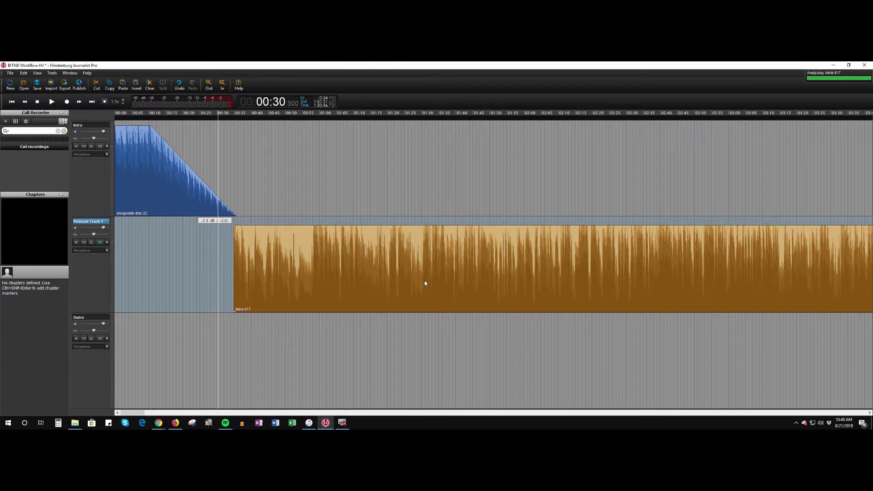
{"action": "scroll", "coordinate": [425, 283], "scroll_direction": "down", "scroll_amount": 4}
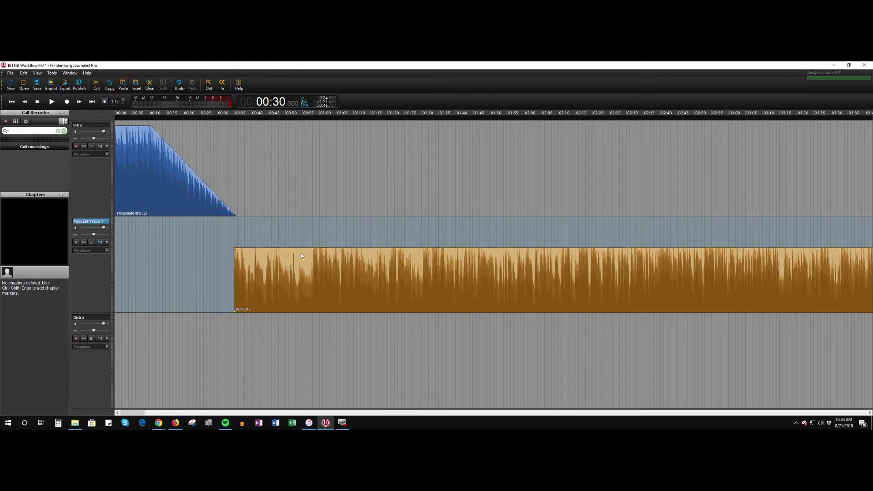
Apply Auto Level to the intro music clip on the Intro track
{"action": "left_click", "coordinate": [167, 200]}
{"action": "left_click", "coordinate": [163, 193]}
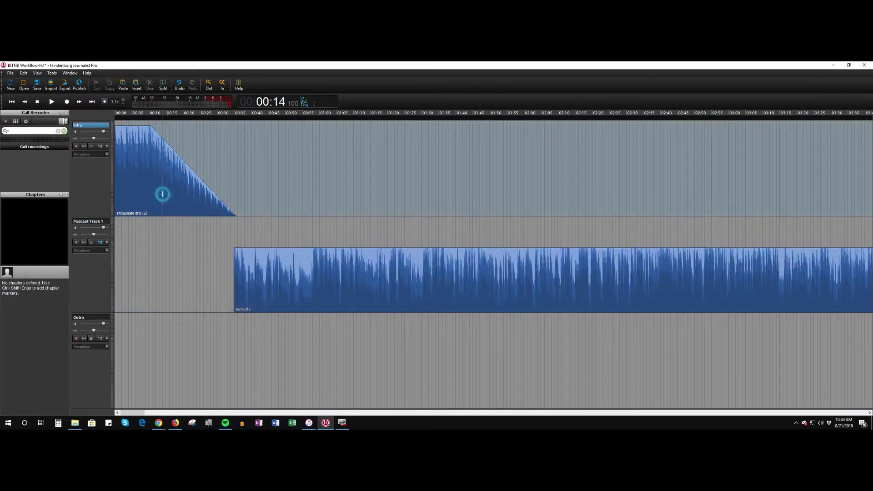
{"action": "double_click", "coordinate": [168, 193]}
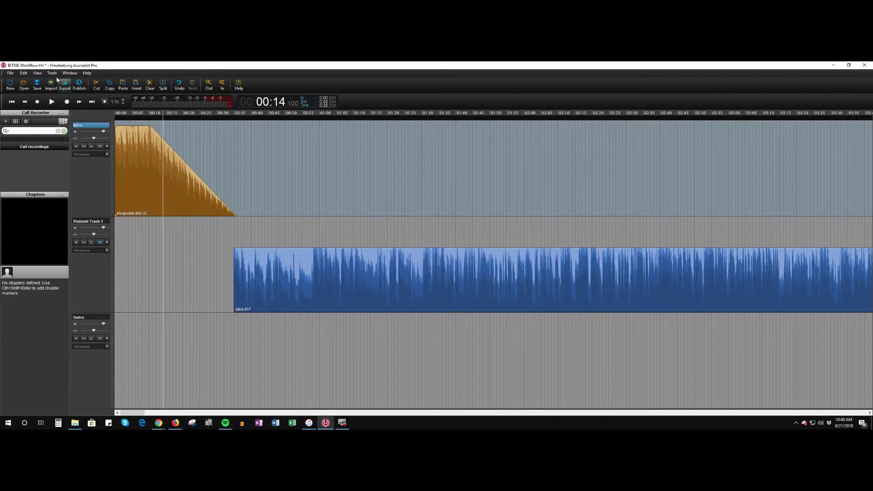
{"action": "left_click", "coordinate": [51, 73]}
{"action": "left_click", "coordinate": [63, 88]}
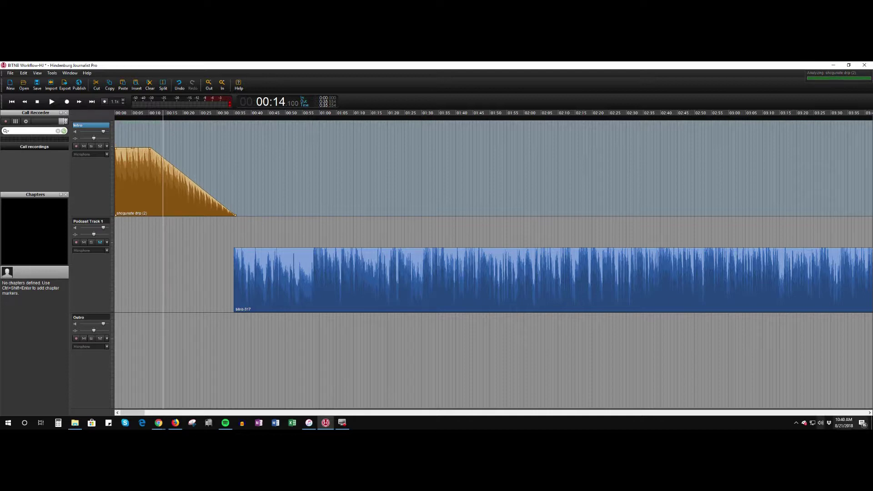
Apply Auto Level to the outro music clip on the Outro track
{"action": "left_click_drag", "start_coordinate": [135, 414], "coordinate": [859, 428]}
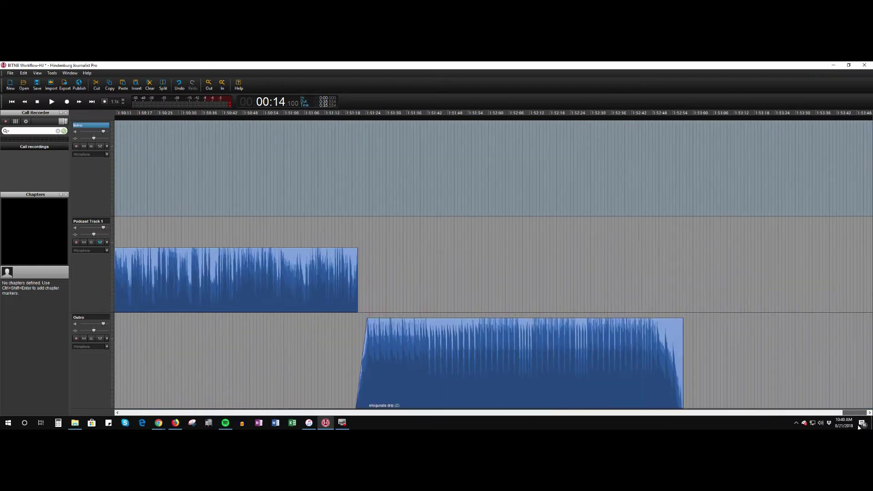
{"action": "left_click", "coordinate": [456, 343]}
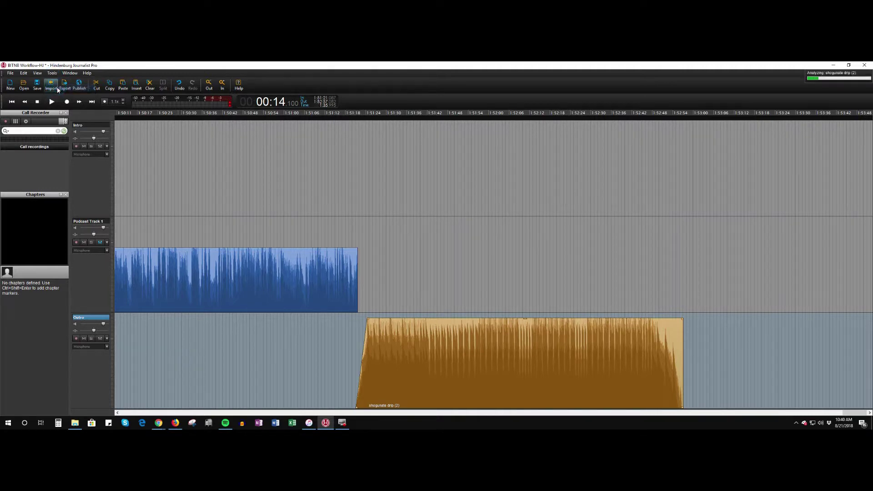
{"action": "left_click_drag", "start_coordinate": [337, 319], "coordinate": [336, 335]}
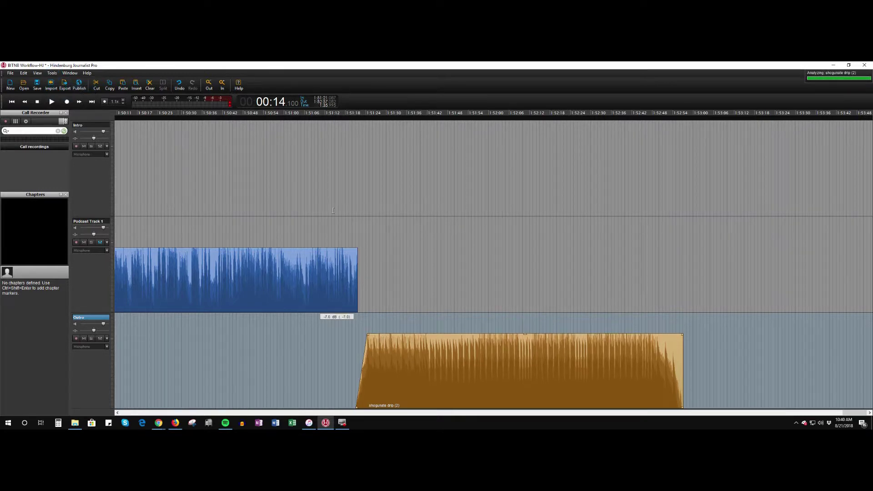
{"action": "left_click_drag", "start_coordinate": [333, 211], "coordinate": [337, 318]}
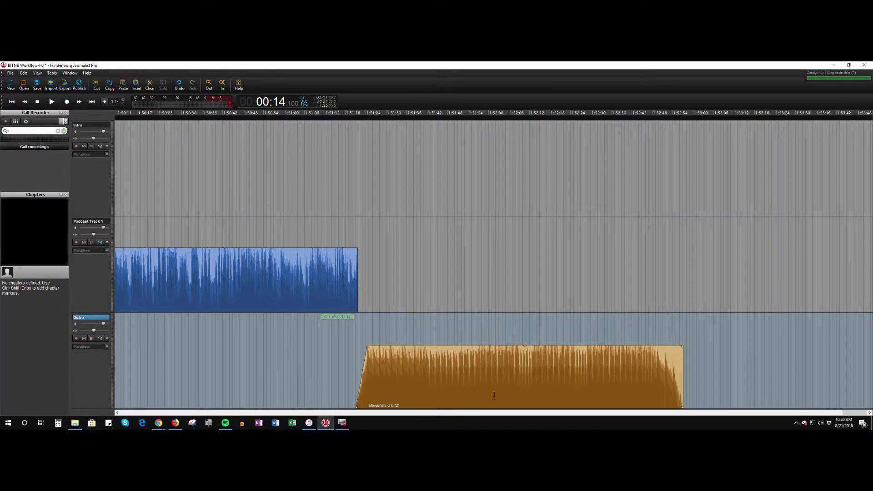
Play the transition from the intro music into the podcast, from about 0:14 to 0:40
{"action": "scroll", "coordinate": [458, 377], "scroll_direction": "left", "scroll_amount": 10}
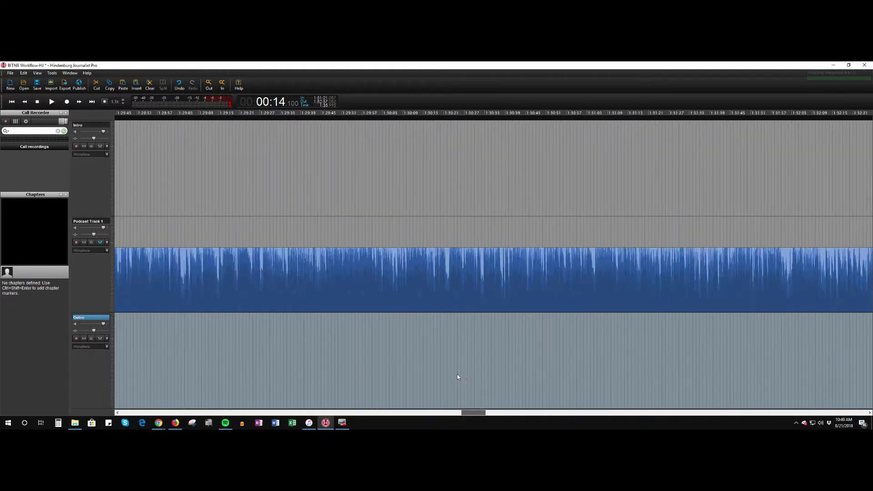
{"action": "scroll", "coordinate": [346, 371], "scroll_direction": "right", "scroll_amount": 10}
{"action": "scroll", "coordinate": [239, 364], "scroll_direction": "left", "scroll_amount": 15}
{"action": "scroll", "coordinate": [137, 367], "scroll_direction": "right", "scroll_amount": 15}
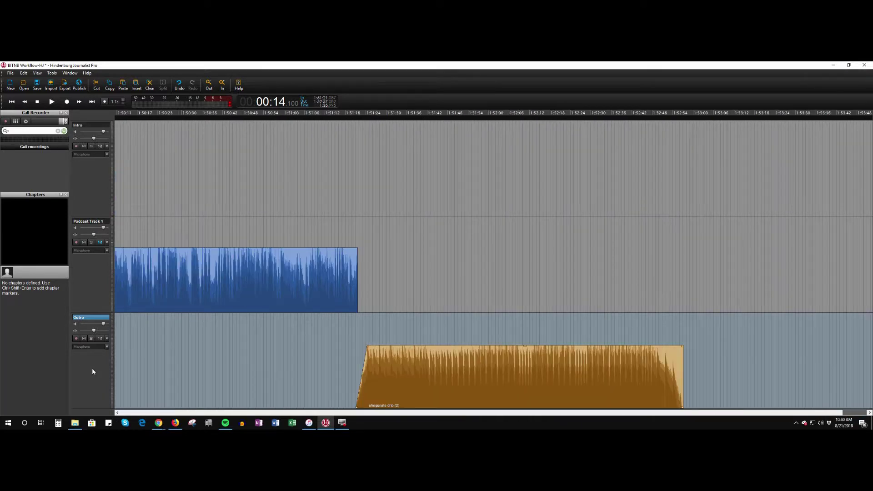
{"action": "scroll", "coordinate": [121, 396], "scroll_direction": "left", "scroll_amount": 15}
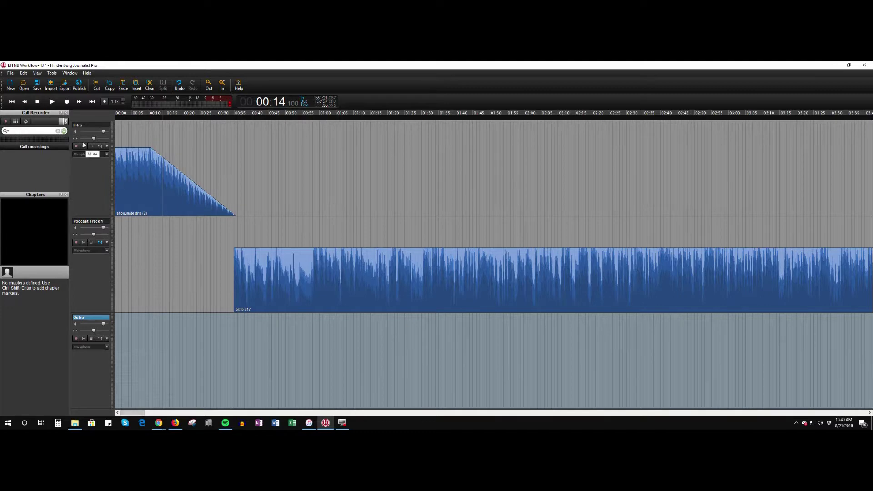
{"action": "left_click", "coordinate": [51, 102]}
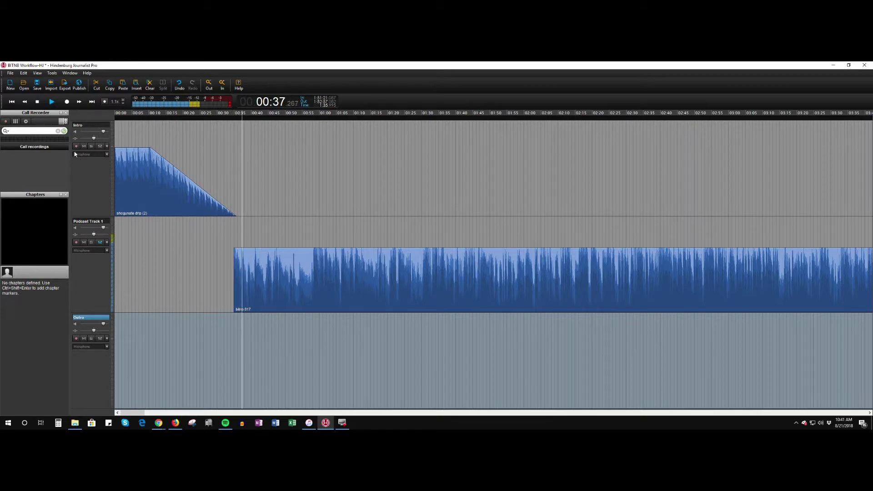
{"action": "left_click", "coordinate": [39, 102]}
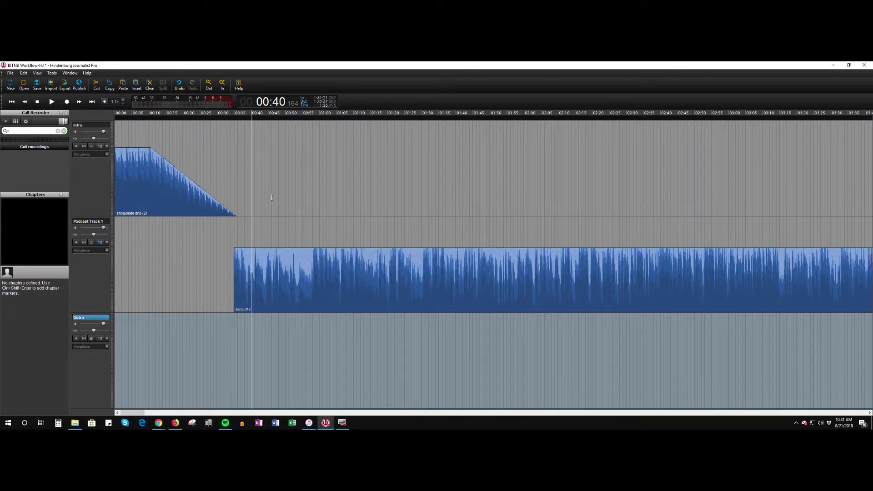
Try the Equalizer effect on Podcast Track 1, view its settings and switch it off again
{"action": "left_click", "coordinate": [100, 242]}
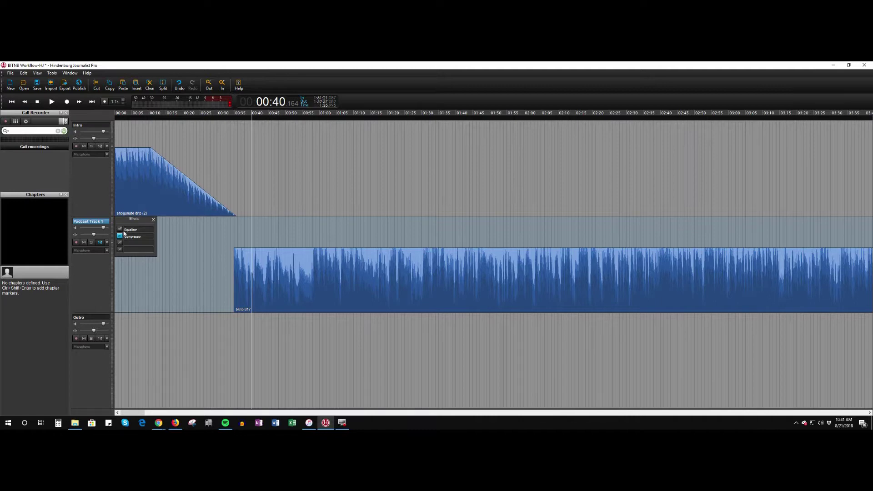
{"action": "left_click", "coordinate": [120, 229]}
{"action": "left_click", "coordinate": [132, 230]}
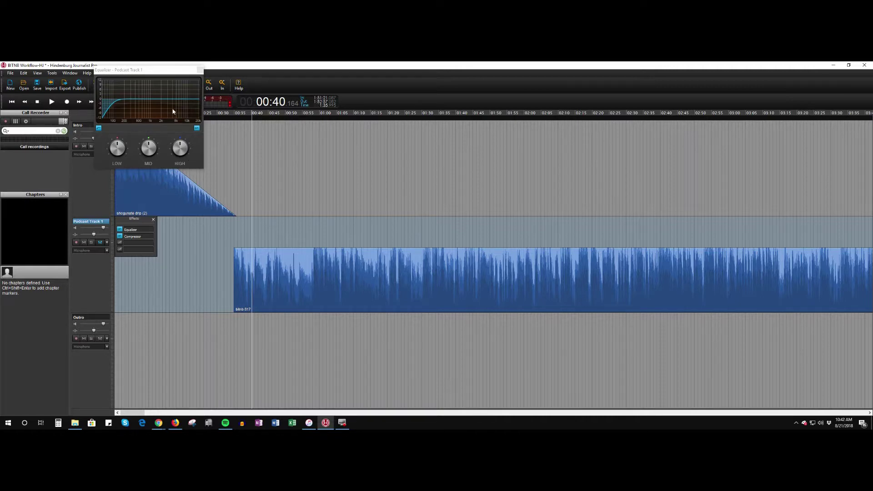
{"action": "left_click", "coordinate": [200, 71]}
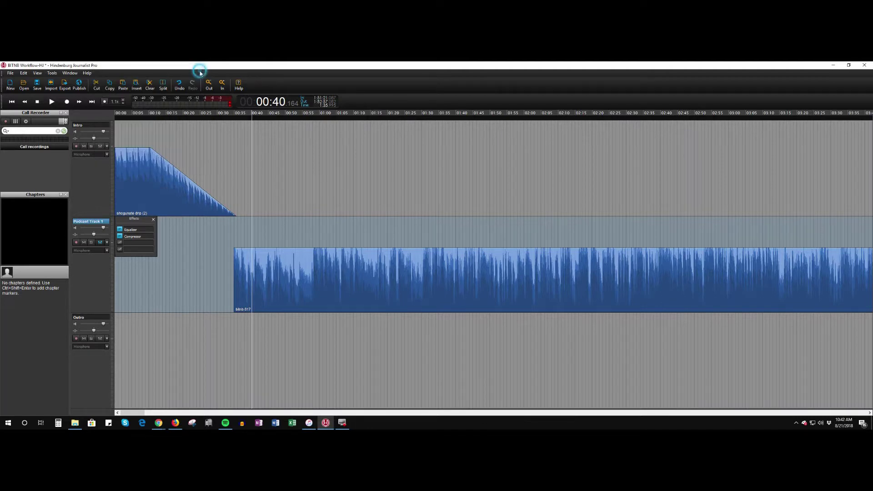
{"action": "left_click", "coordinate": [120, 229]}
Add a Loudness Meter to the third effect slot of Podcast Track 1 and measure playback from about 0:40
{"action": "left_click", "coordinate": [131, 243]}
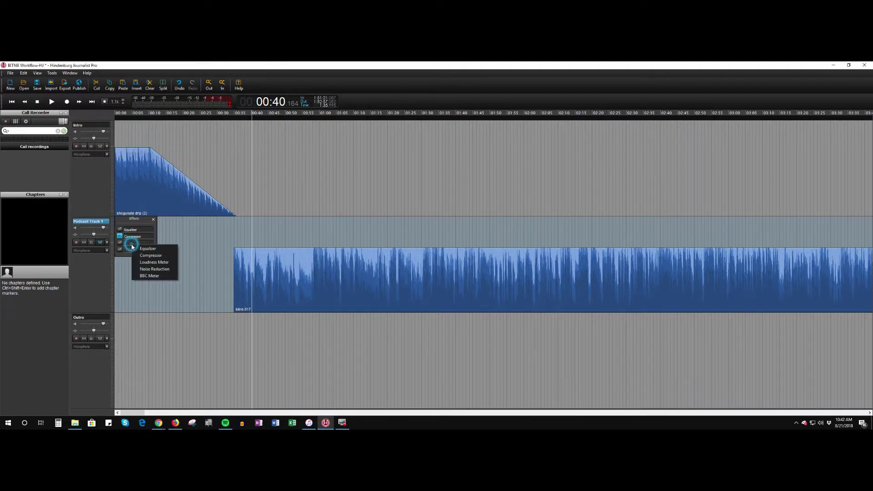
{"action": "left_click", "coordinate": [147, 262]}
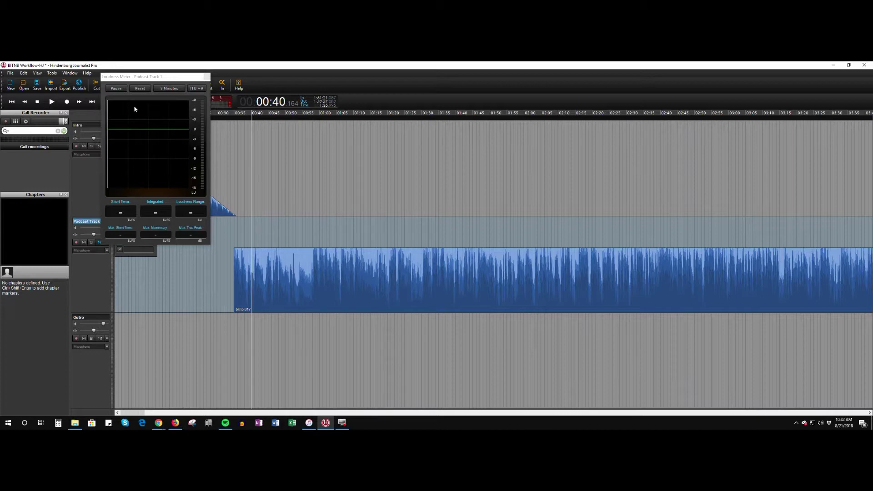
{"action": "left_click", "coordinate": [50, 102]}
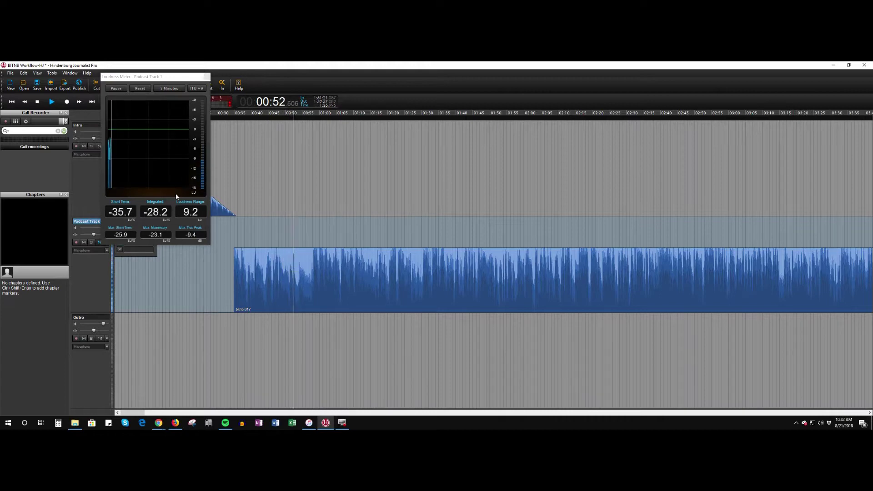
{"action": "left_click", "coordinate": [207, 77]}
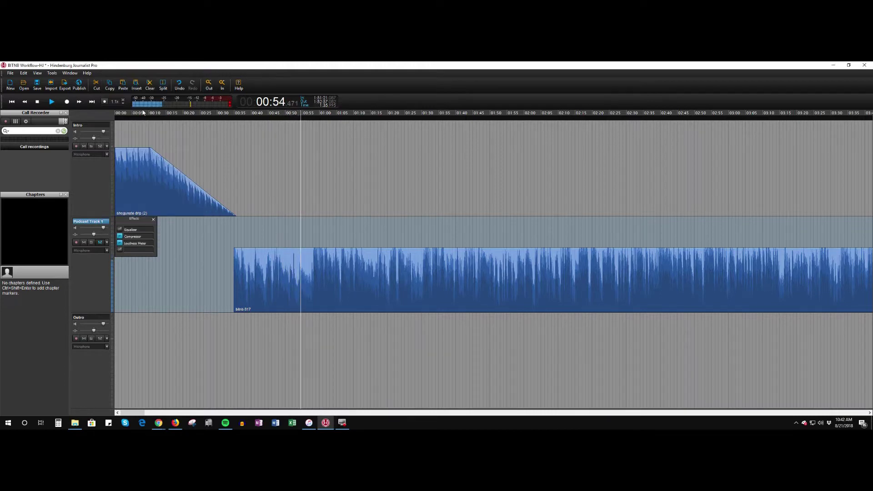
{"action": "left_click", "coordinate": [37, 102]}
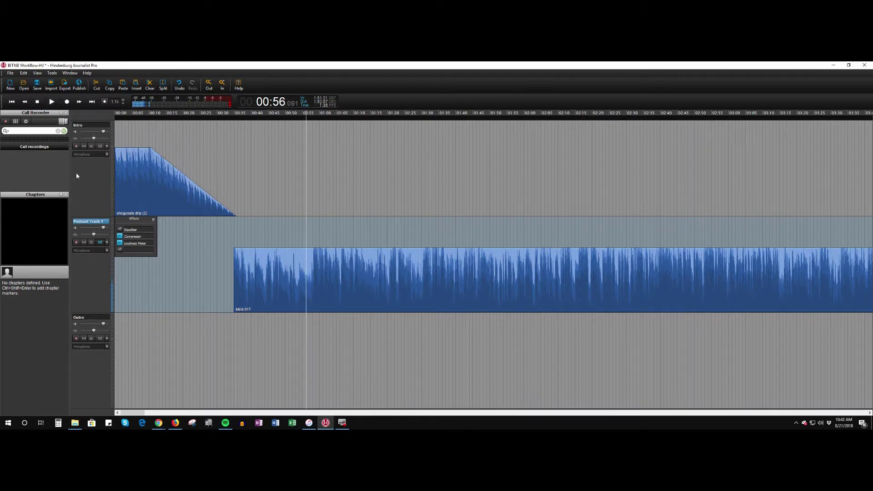
Switch off the Loudness Meter and Compressor on Podcast Track 1 and close its effects rack
{"action": "left_click", "coordinate": [120, 243]}
{"action": "left_click", "coordinate": [120, 236]}
{"action": "left_click", "coordinate": [133, 249]}
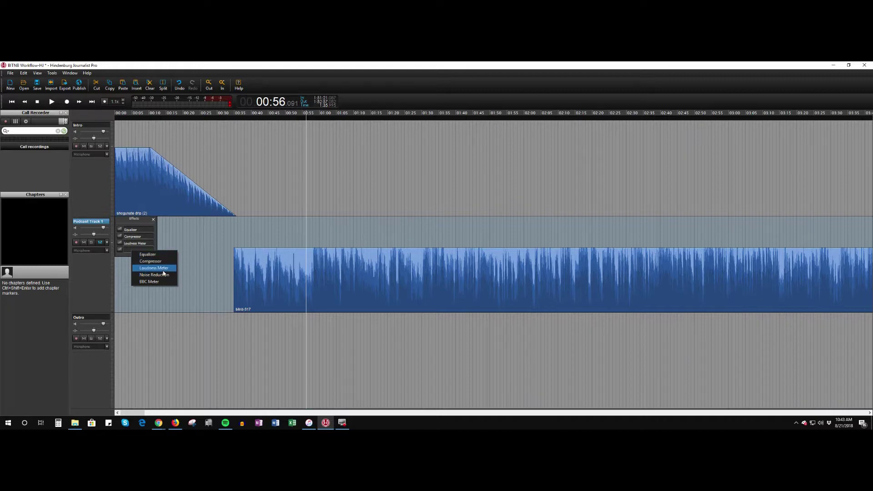
{"action": "left_click", "coordinate": [200, 268]}
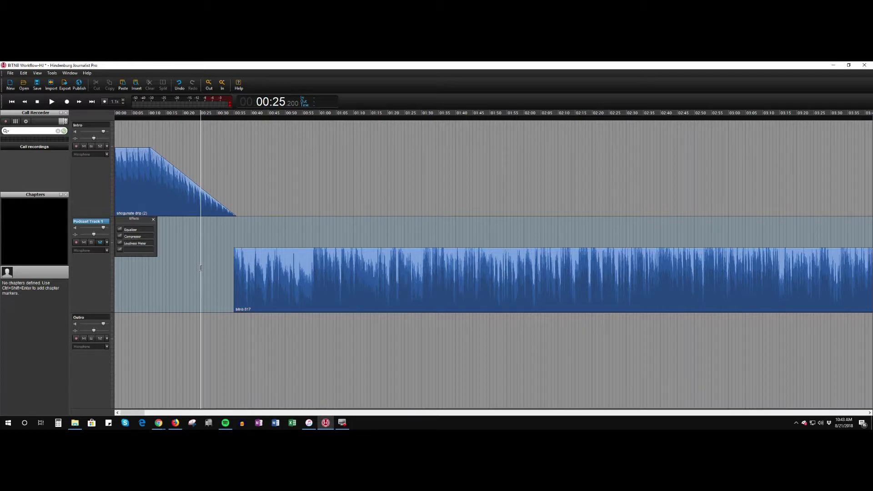
{"action": "left_click", "coordinate": [153, 220]}
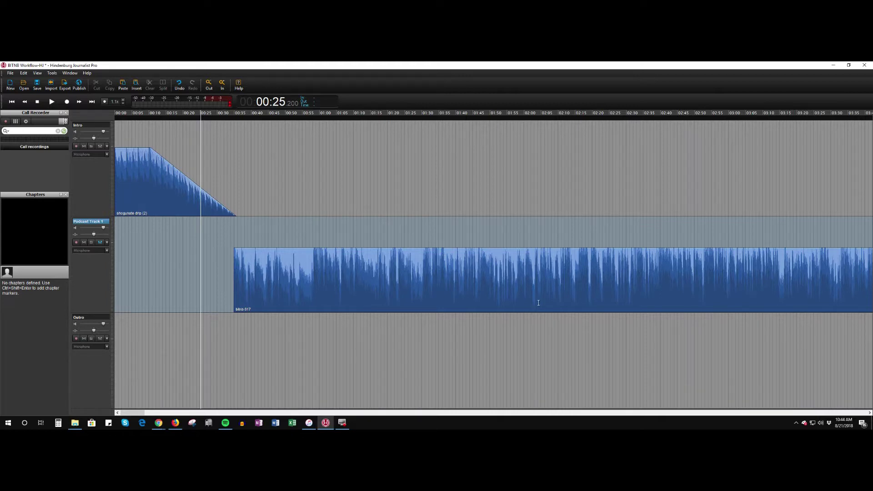
View the Publish dialog for the finished session and close it without publishing
{"action": "left_click_drag", "start_coordinate": [135, 413], "coordinate": [864, 421]}
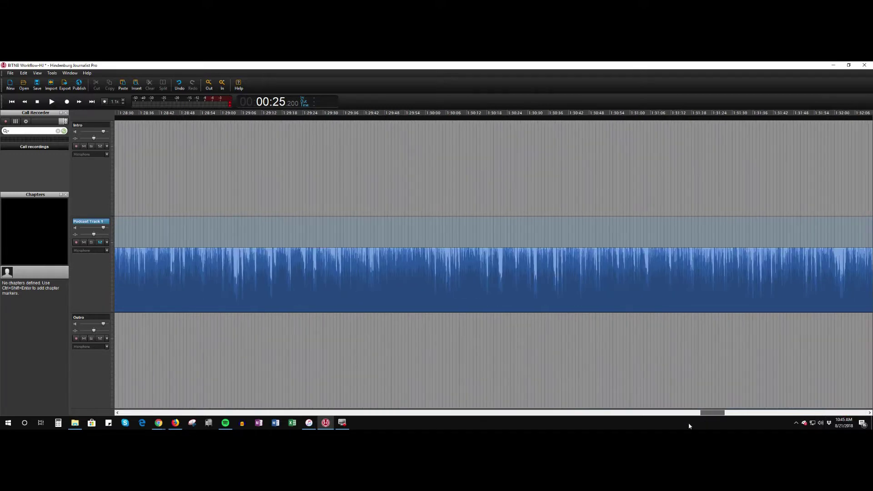
{"action": "left_click_drag", "start_coordinate": [704, 412], "coordinate": [121, 412]}
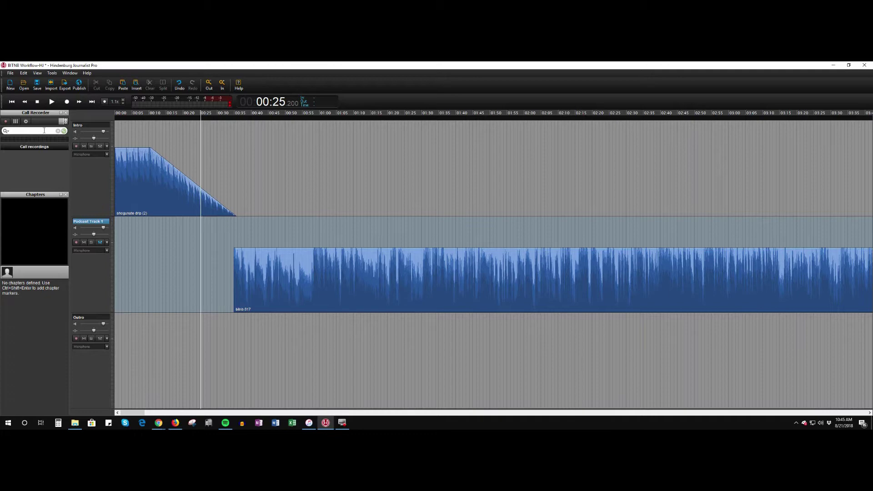
{"action": "left_click", "coordinate": [11, 74]}
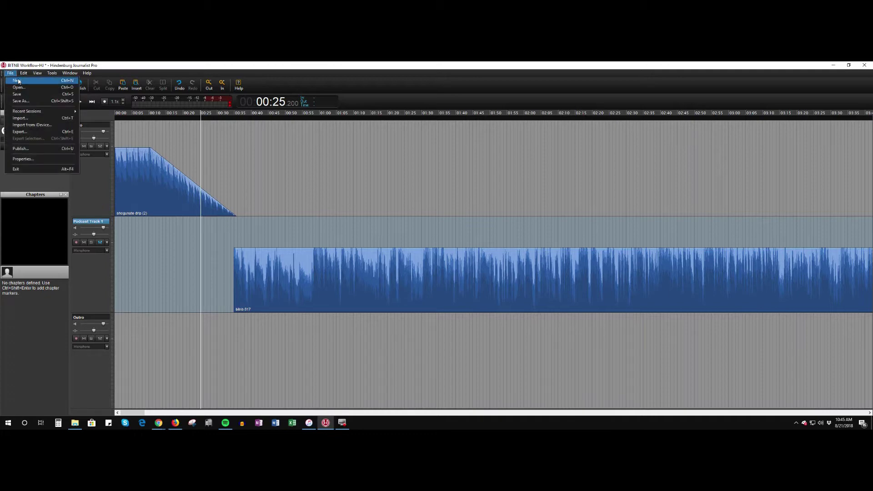
{"action": "left_click", "coordinate": [42, 150]}
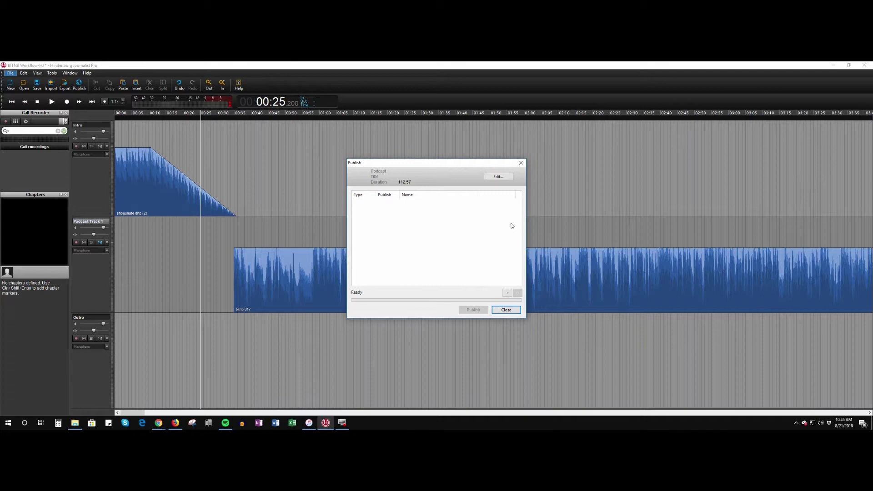
{"action": "left_click", "coordinate": [507, 310]}
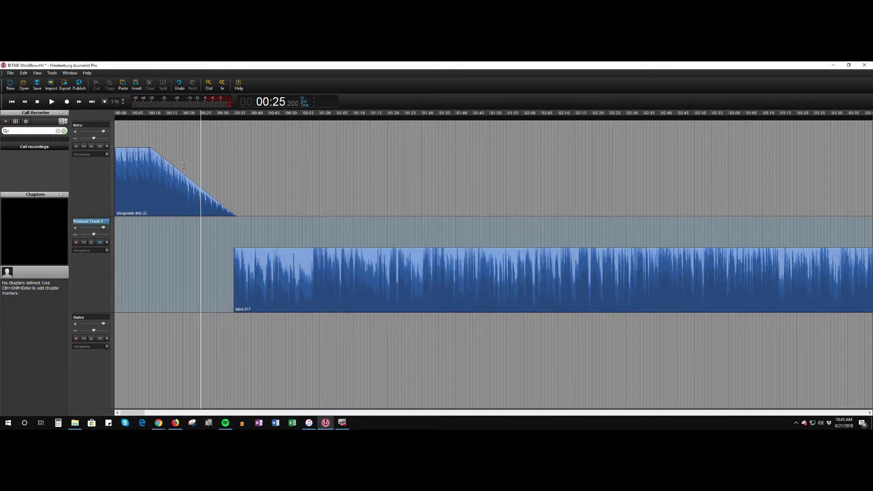
Open the session's export with its MP3 options and examine the available loudness targets
{"action": "left_click", "coordinate": [14, 75]}
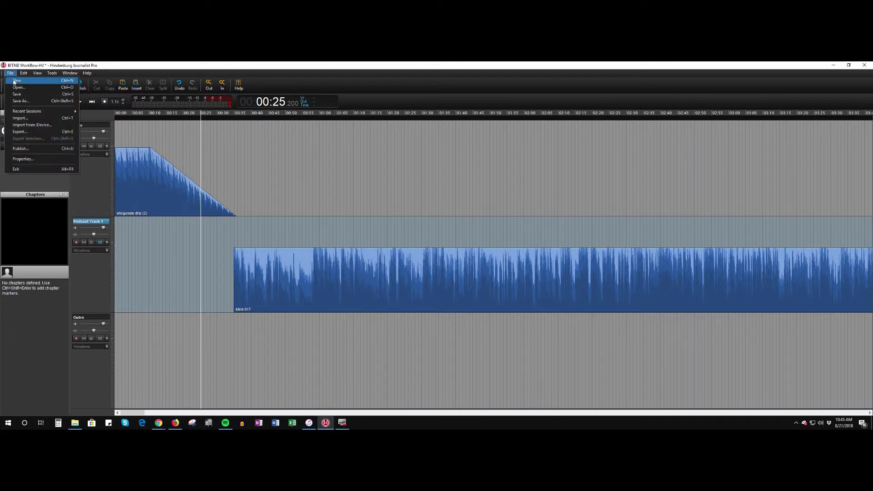
{"action": "left_click", "coordinate": [45, 132]}
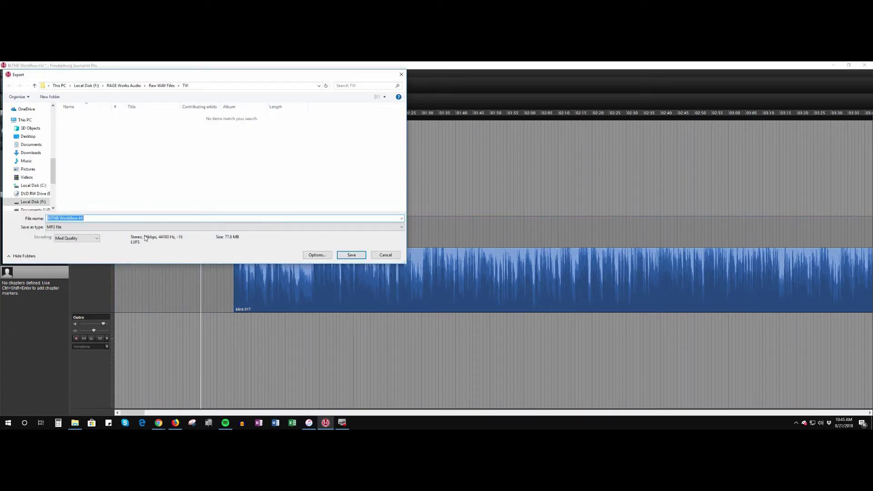
{"action": "left_click", "coordinate": [319, 256]}
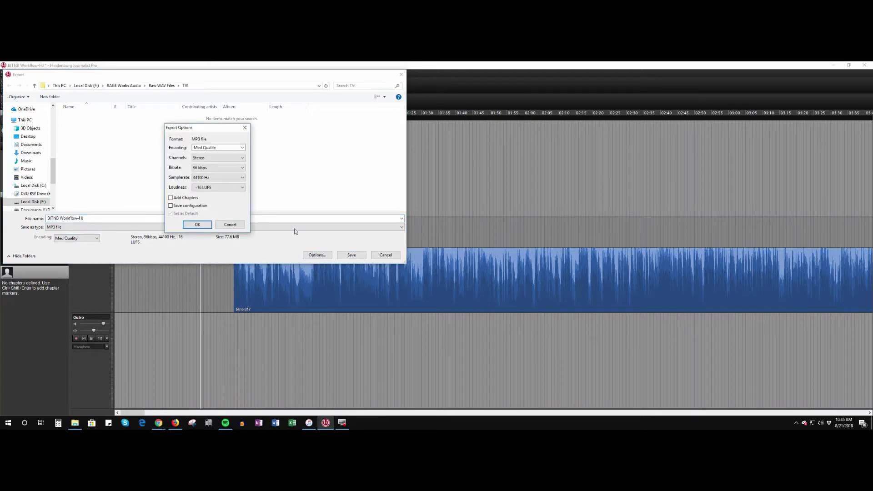
{"action": "left_click", "coordinate": [213, 190]}
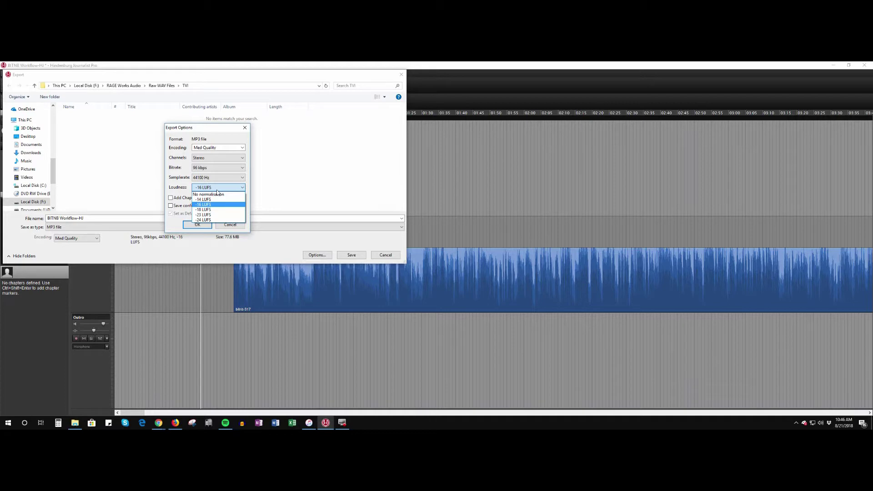
{"action": "left_click", "coordinate": [220, 188]}
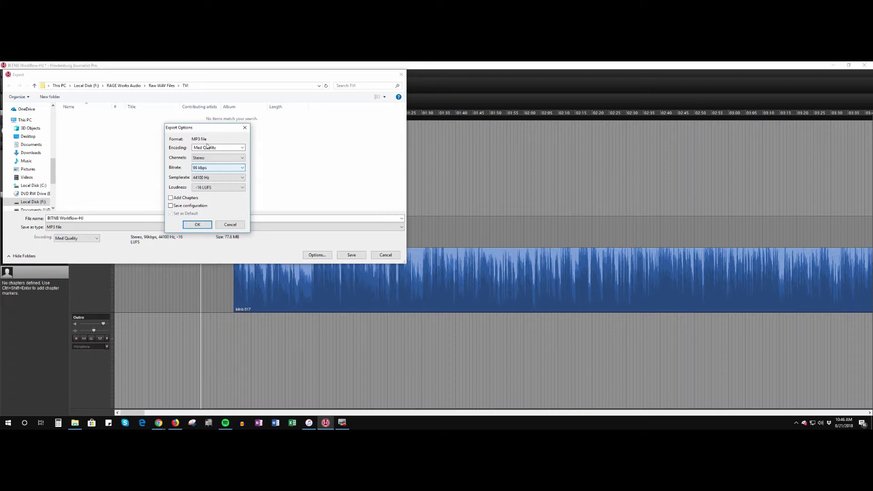
Examine the MP3 encoding quality presets and cancel the export options
{"action": "left_click", "coordinate": [233, 151]}
{"action": "left_click", "coordinate": [243, 148]}
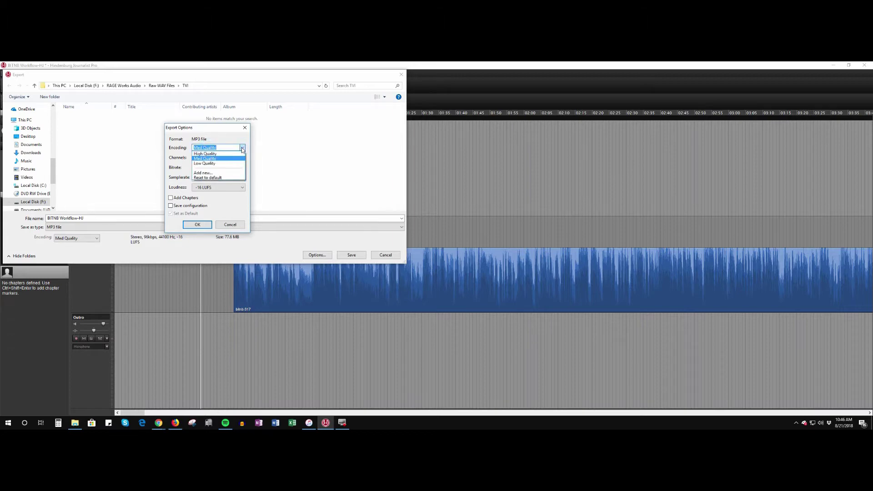
{"action": "left_click", "coordinate": [243, 149]}
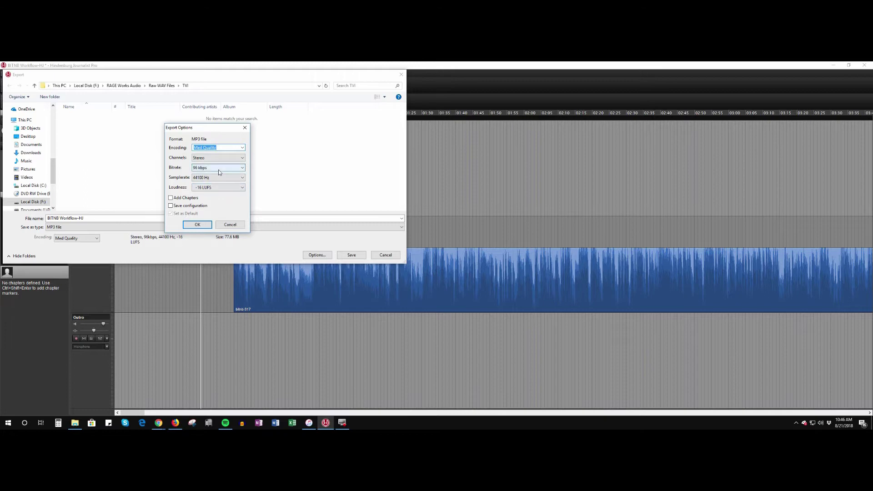
{"action": "left_click", "coordinate": [243, 149]}
{"action": "left_click", "coordinate": [243, 148]}
{"action": "left_click", "coordinate": [230, 224]}
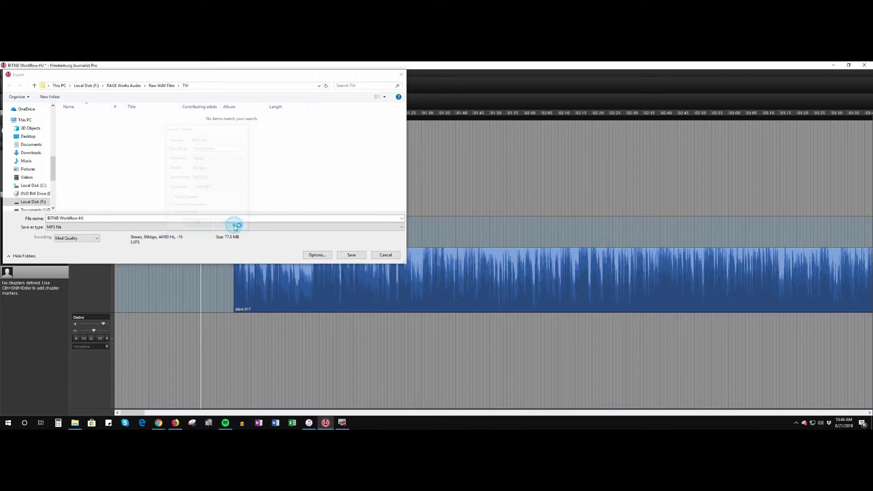
Set the export file type to Wave file
{"action": "left_click", "coordinate": [92, 238]}
{"action": "left_click", "coordinate": [92, 239]}
{"action": "left_click", "coordinate": [97, 227]}
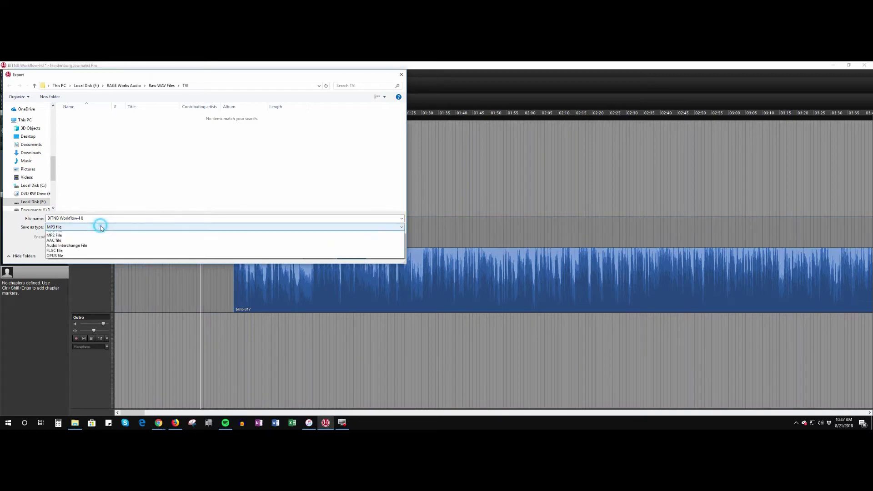
{"action": "left_click", "coordinate": [99, 236]}
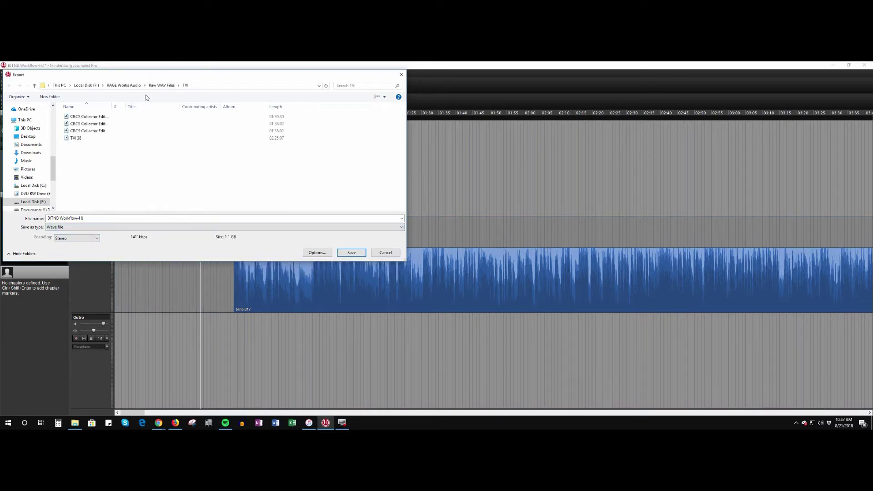
Export the session as a Wave file named BITNB RAW into the Raw WAV Files folder and dismiss the finished export
{"action": "left_click", "coordinate": [165, 86]}
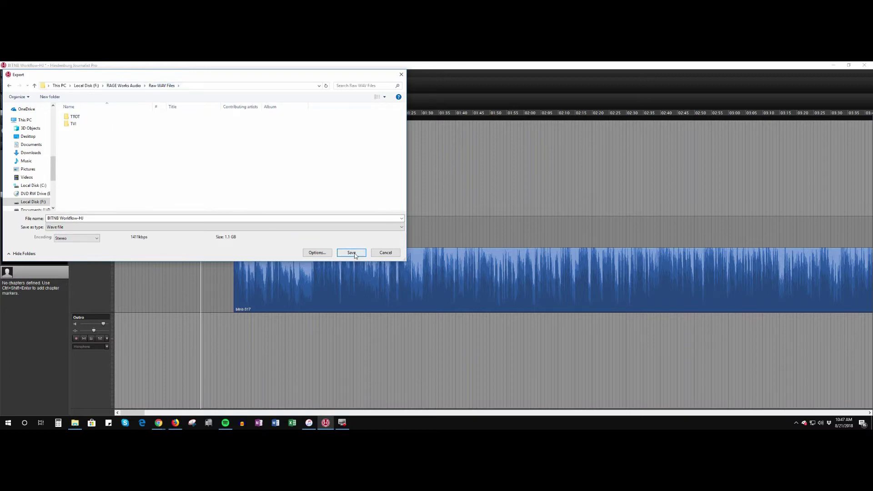
{"action": "left_click", "coordinate": [85, 218]}
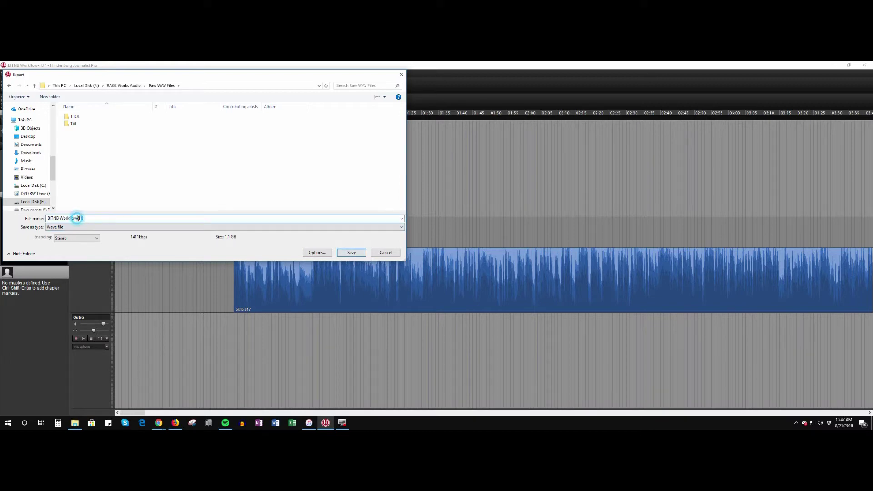
{"action": "left_click_drag", "start_coordinate": [60, 218], "coordinate": [104, 220]}
{"action": "type", "text": "RAW"}
{"action": "left_click", "coordinate": [351, 253]}
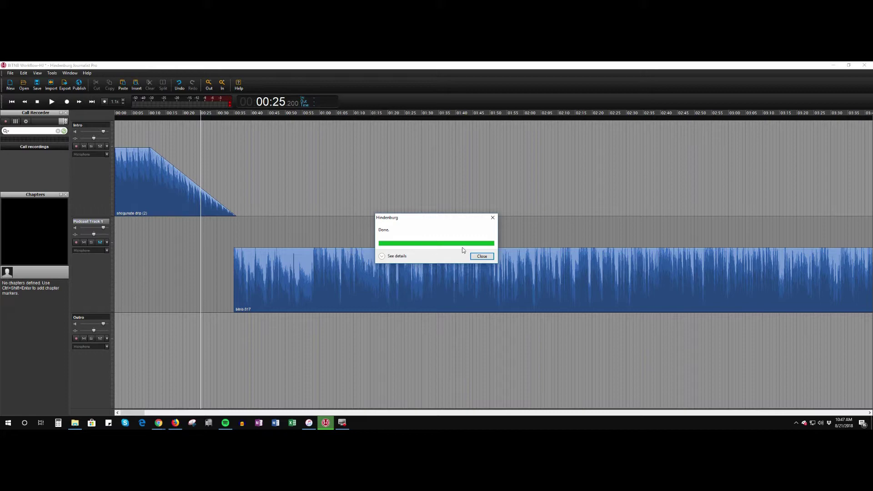
{"action": "left_click", "coordinate": [481, 257]}
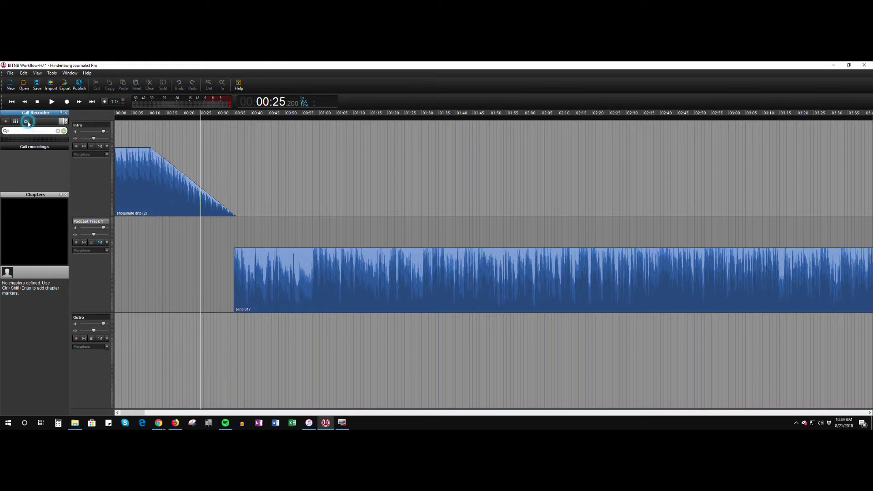
Examine the call recorder settings and the audio, interface and advanced options, then close the options
{"action": "left_click", "coordinate": [25, 122]}
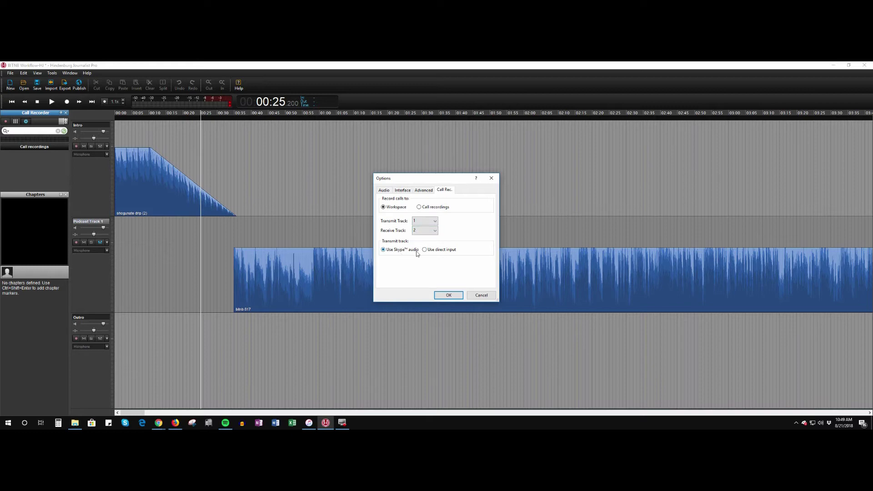
{"action": "left_click", "coordinate": [385, 190]}
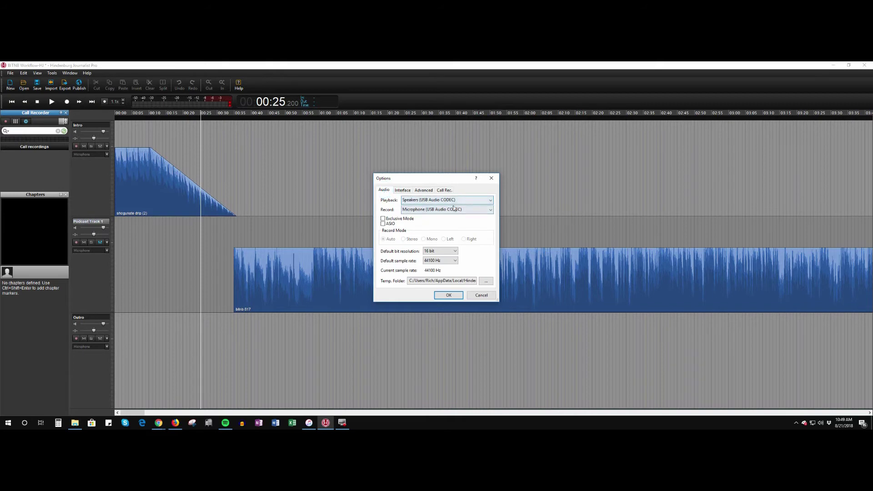
{"action": "left_click", "coordinate": [403, 190]}
{"action": "left_click", "coordinate": [416, 191]}
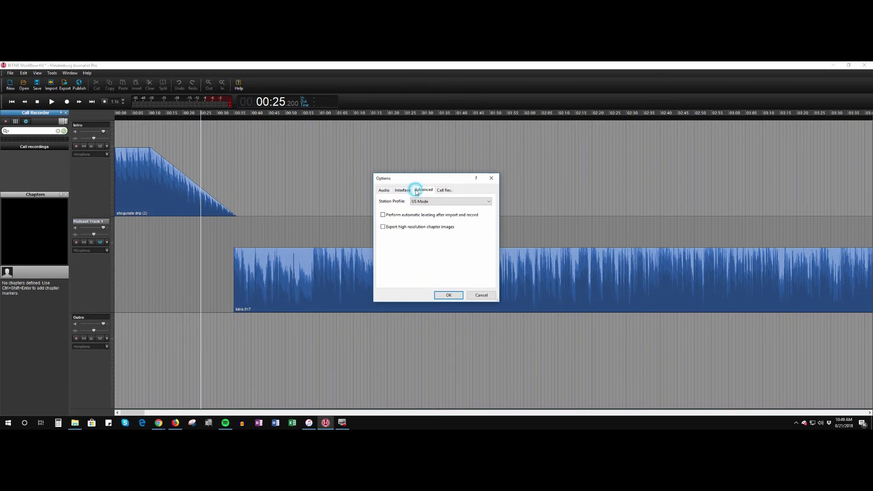
{"action": "left_click", "coordinate": [445, 190]}
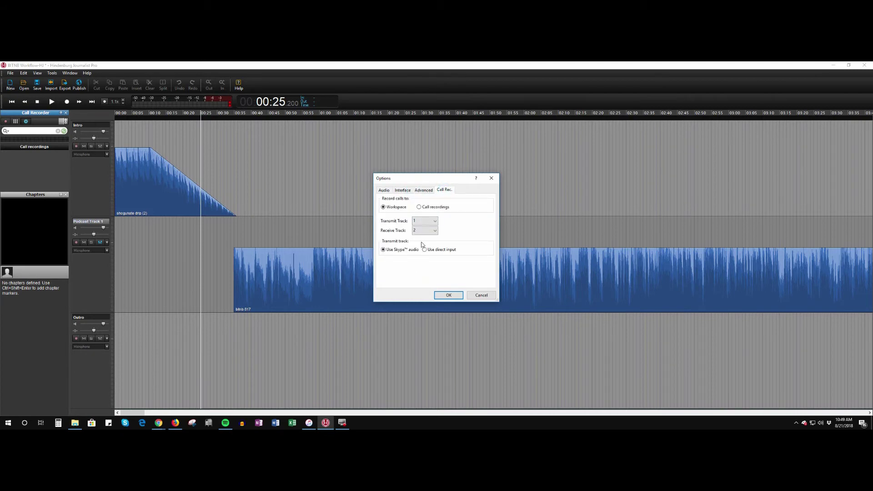
{"action": "left_click", "coordinate": [440, 295]}
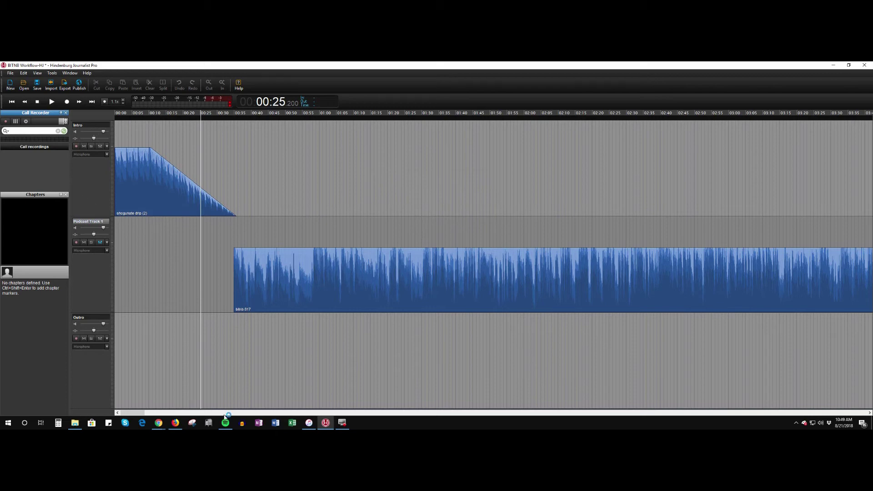
Launch Auphonic Leveler and review its target loudness choices, keeping -16 LUFS (Podcasts and Mobile)
{"action": "left_click", "coordinate": [9, 423]}
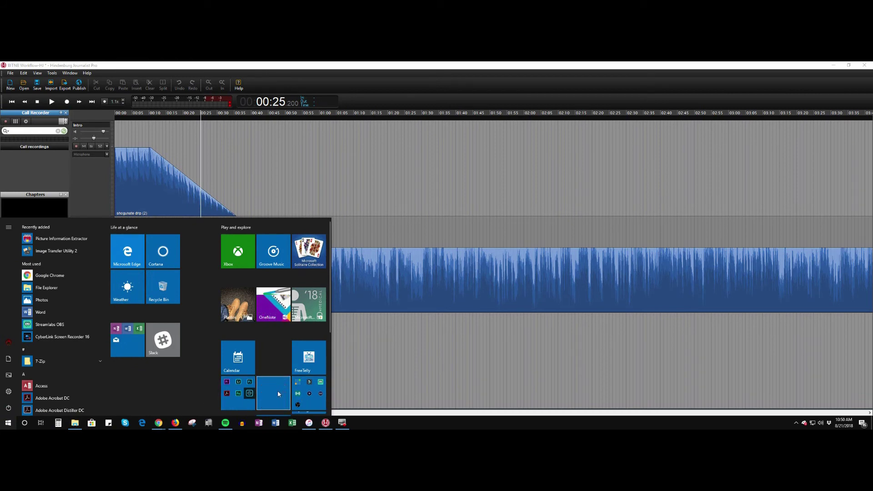
{"action": "left_click", "coordinate": [277, 390]}
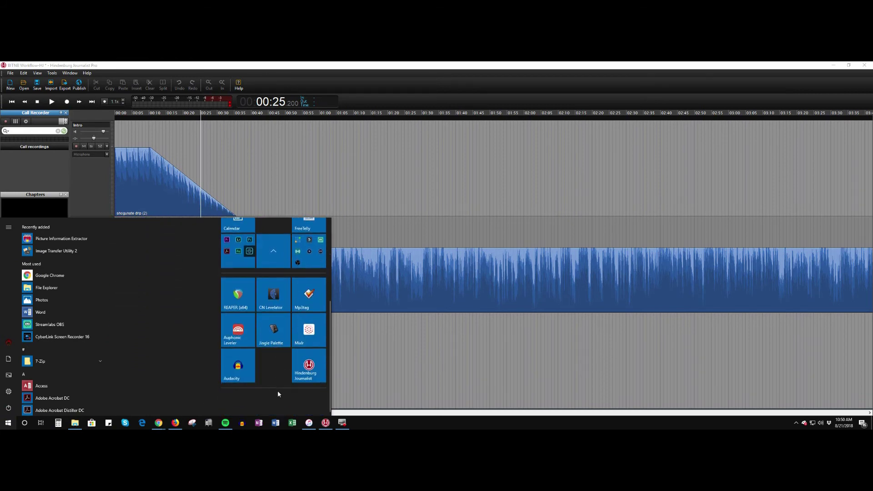
{"action": "left_click", "coordinate": [280, 333]}
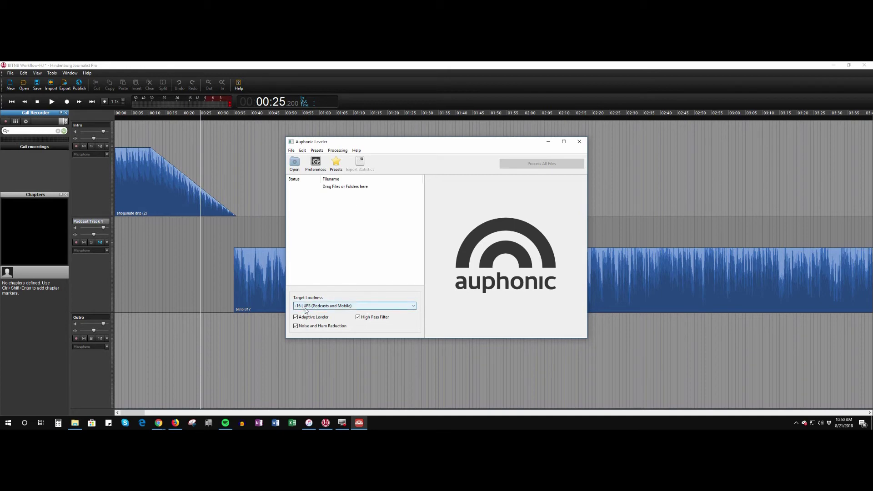
{"action": "left_click", "coordinate": [346, 309]}
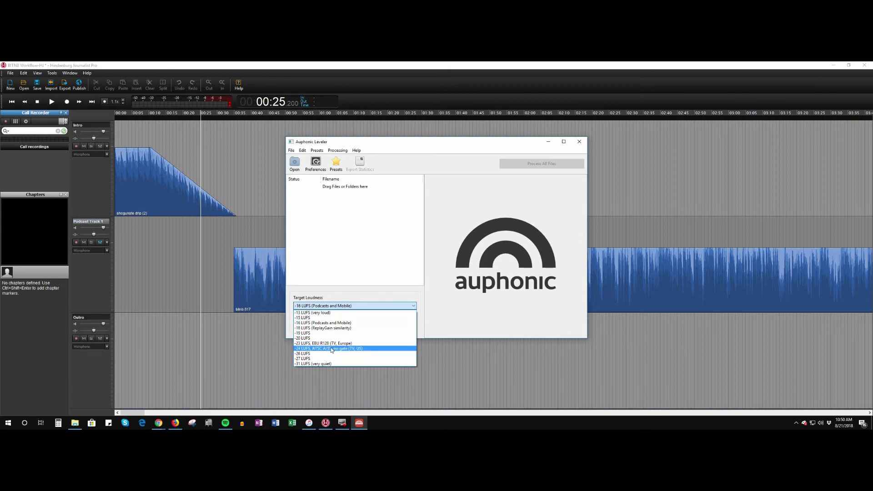
{"action": "left_click", "coordinate": [356, 303]}
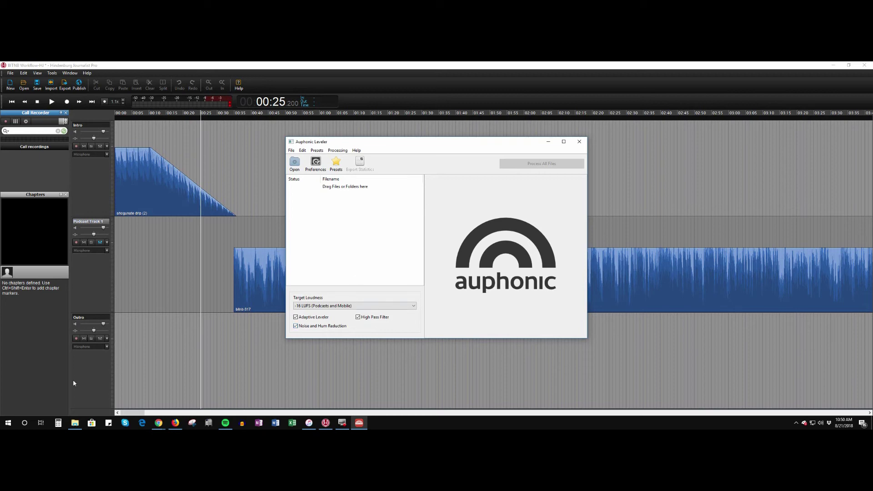
Open the RAGE Works Audio folder on Local Disk (F:) in File Explorer and place Auphonic Leveler beside it
{"action": "left_click", "coordinate": [76, 421]}
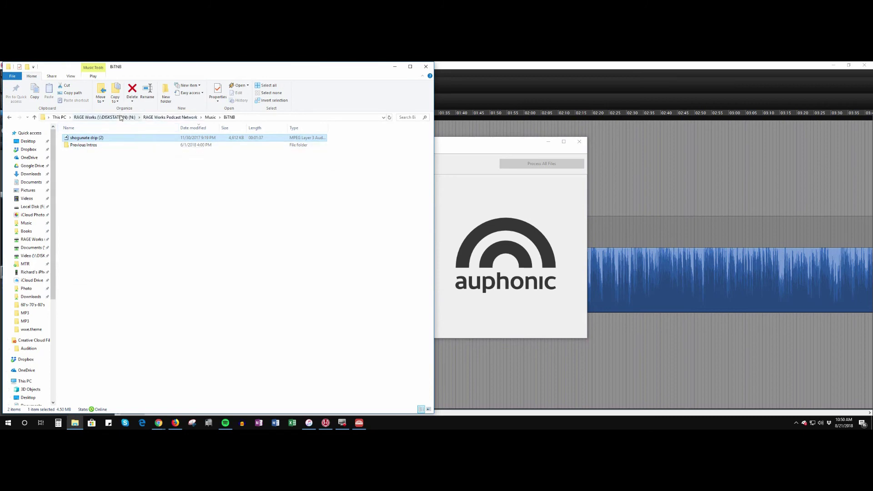
{"action": "left_click", "coordinate": [27, 207]}
{"action": "left_click", "coordinate": [92, 153]}
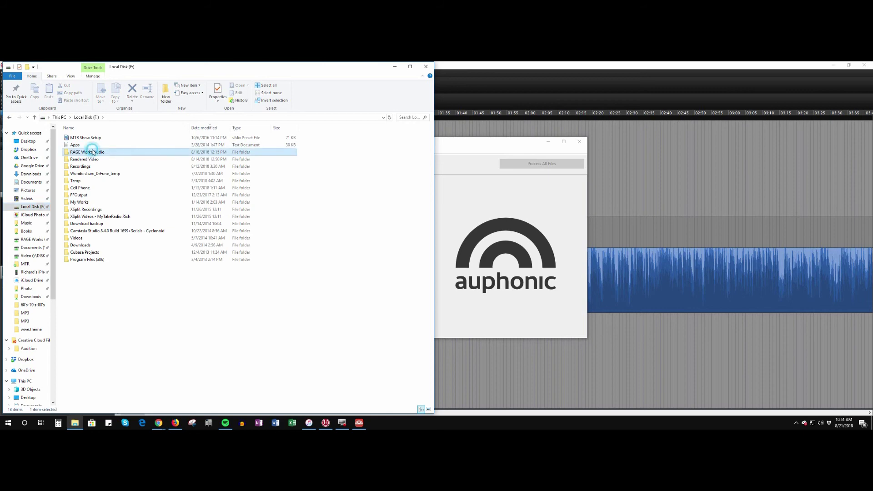
{"action": "double_click", "coordinate": [93, 152]}
{"action": "left_click", "coordinate": [476, 148]}
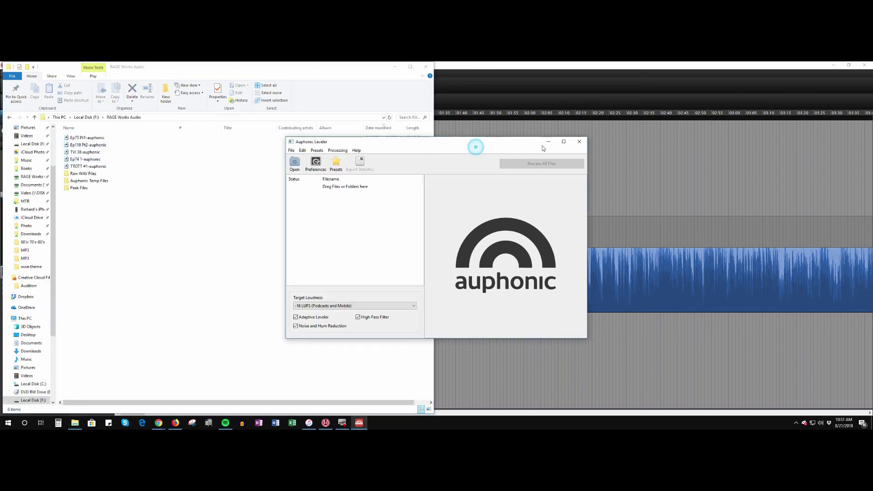
{"action": "key", "text": "super+Right"}
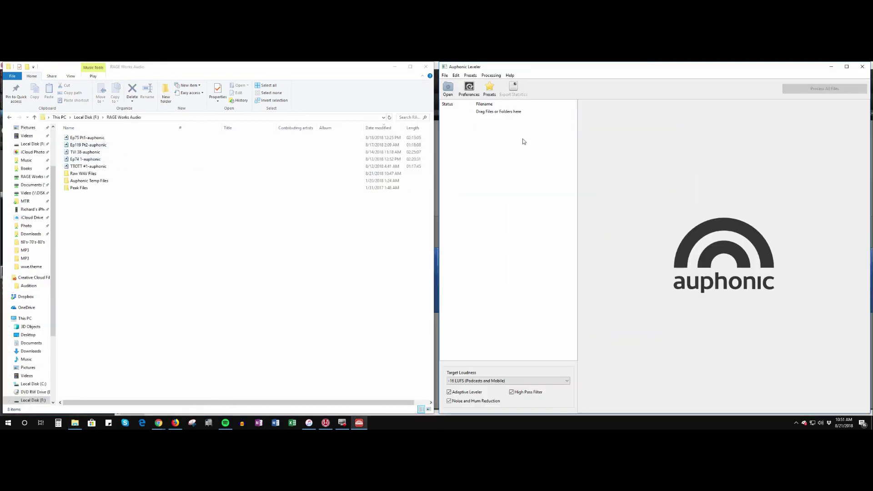
Add BITNB RAW from the Raw WAV Files folder to Auphonic Leveler, then minimize both windows to return to Hindenburg
{"action": "double_click", "coordinate": [82, 174]}
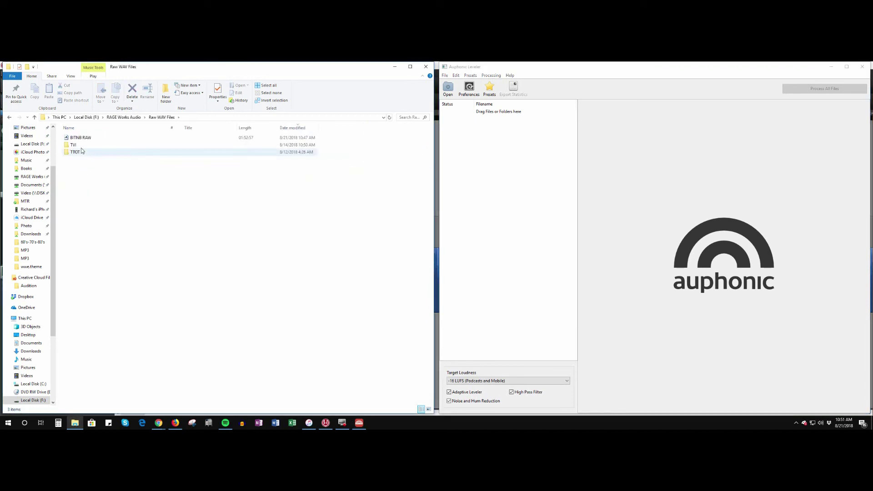
{"action": "left_click_drag", "start_coordinate": [80, 137], "coordinate": [502, 171]}
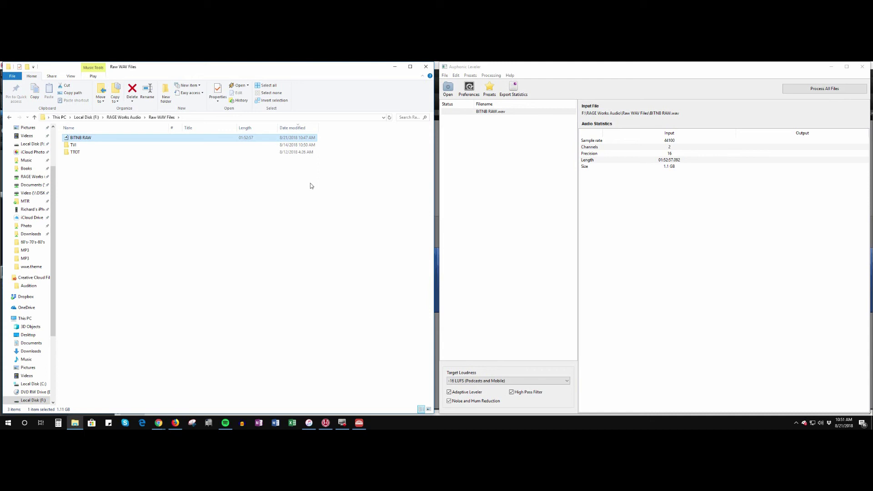
{"action": "left_click", "coordinate": [396, 67]}
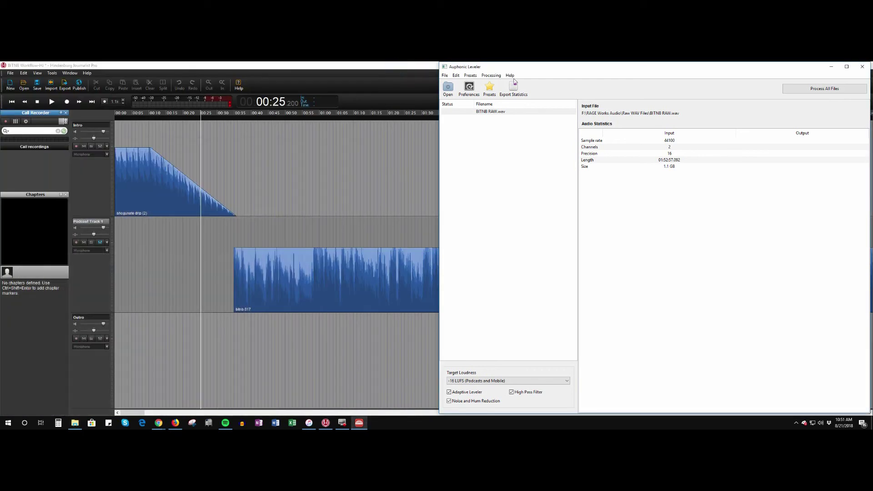
{"action": "left_click", "coordinate": [829, 68]}
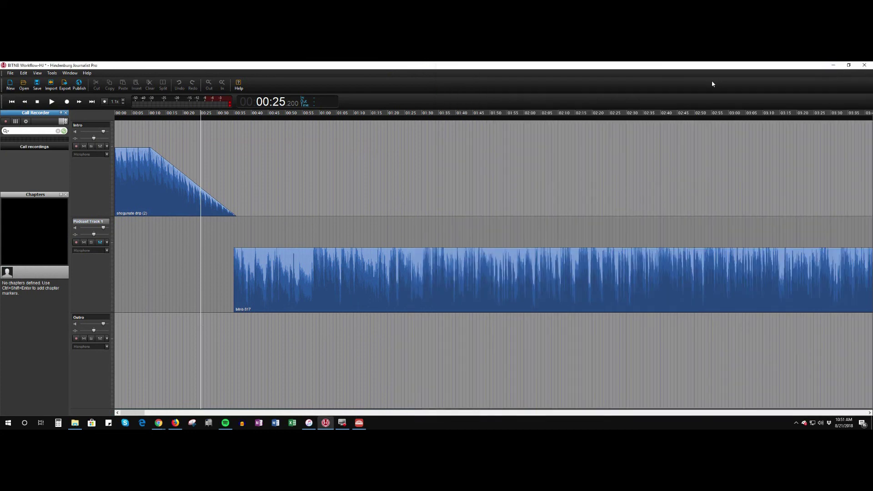